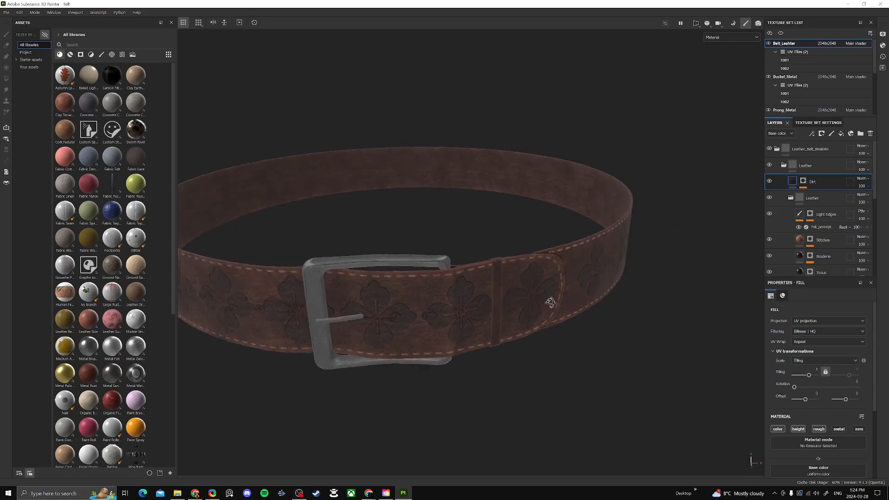
pyautogui.keyDown('alt'); pyautogui.moveTo(549, 301); pyautogui.dragTo(270, 293); pyautogui.keyUp('alt')
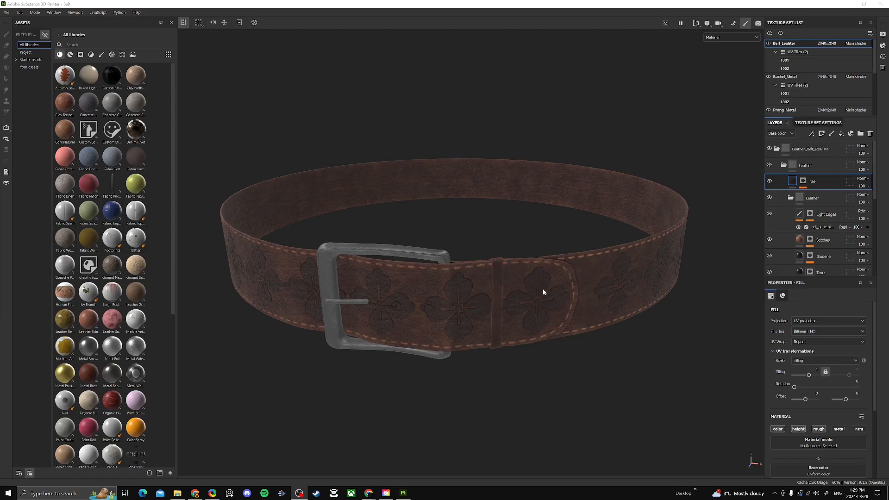
pyautogui.keyDown('alt'); pyautogui.moveTo(582, 259); pyautogui.dragTo(418, 281); pyautogui.keyUp('alt')
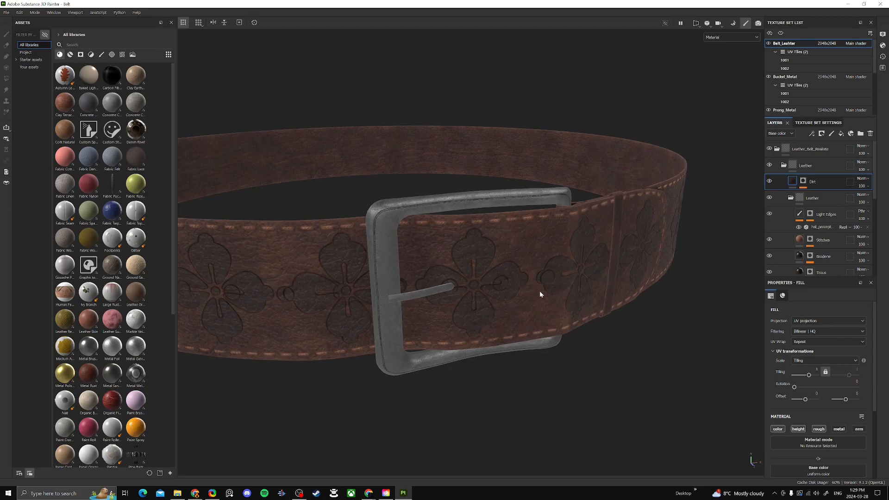
pyautogui.press('alt')
pyautogui.keyDown('alt'); pyautogui.moveTo(564, 274); pyautogui.dragTo(423, 274); pyautogui.keyUp('alt')
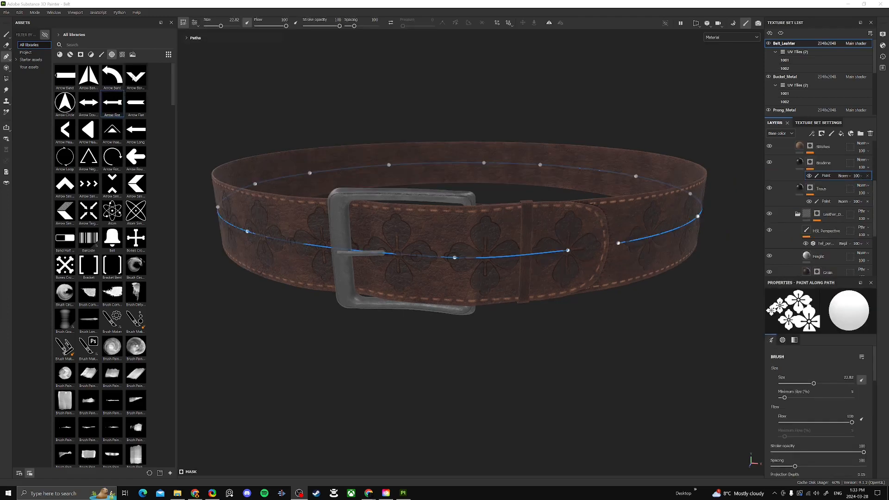
# Step: Try other alphas on the Broderie layer's path, including Arrow Long, Atom and Bell
pyautogui.click(139, 129)
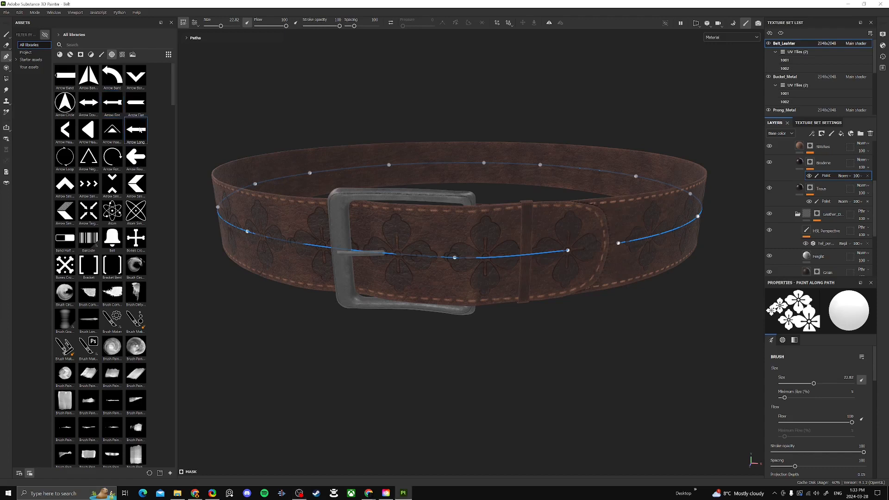
pyautogui.click(135, 212)
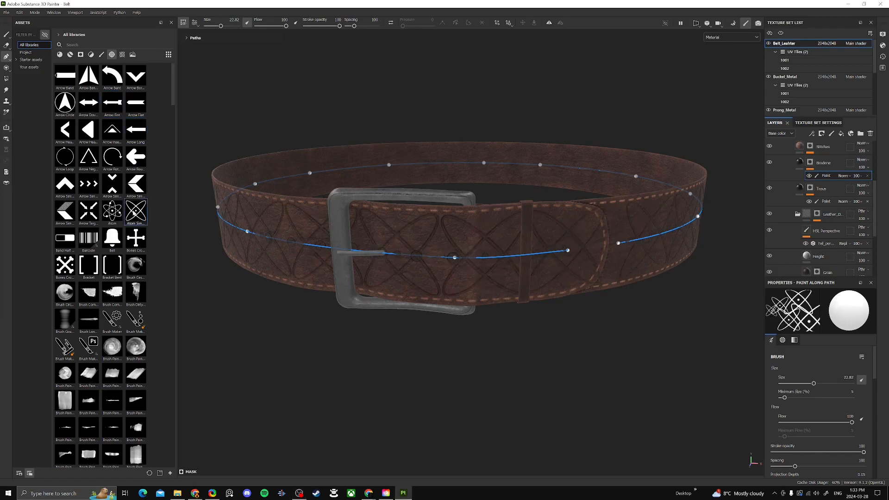
pyautogui.click(112, 211)
pyautogui.click(112, 238)
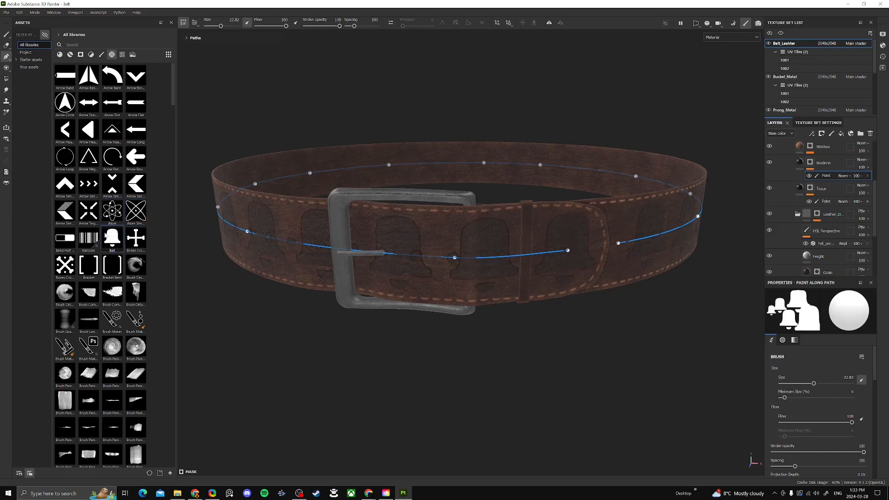
pyautogui.click(65, 265)
pyautogui.click(89, 130)
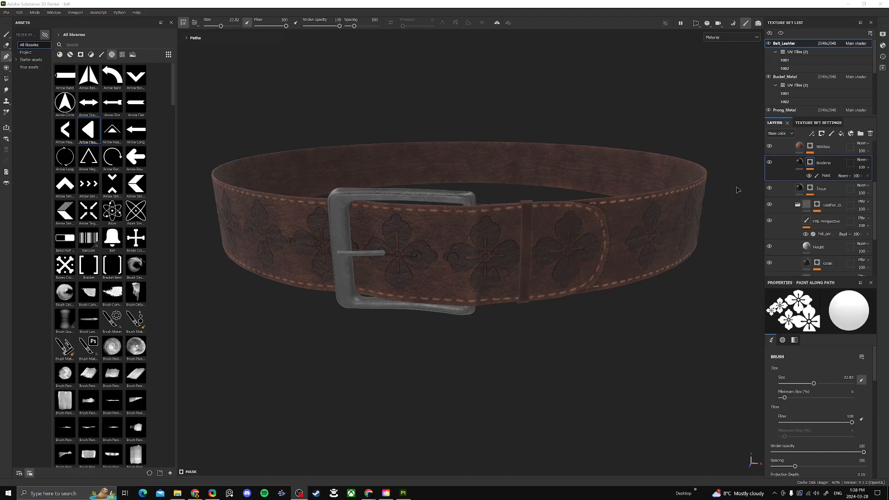
# Step: Replace the Broderie layer with a new fill layer and set its base color to a very dark brown
pyautogui.press('Delete')
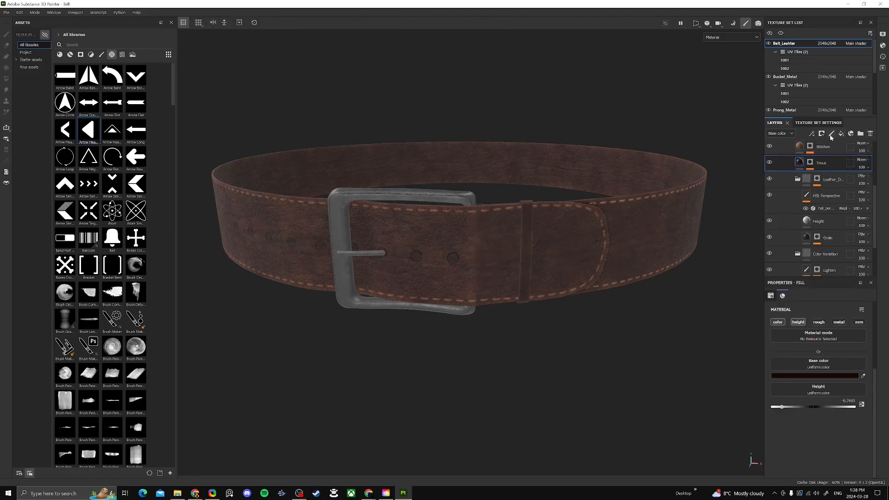
pyautogui.click(841, 135)
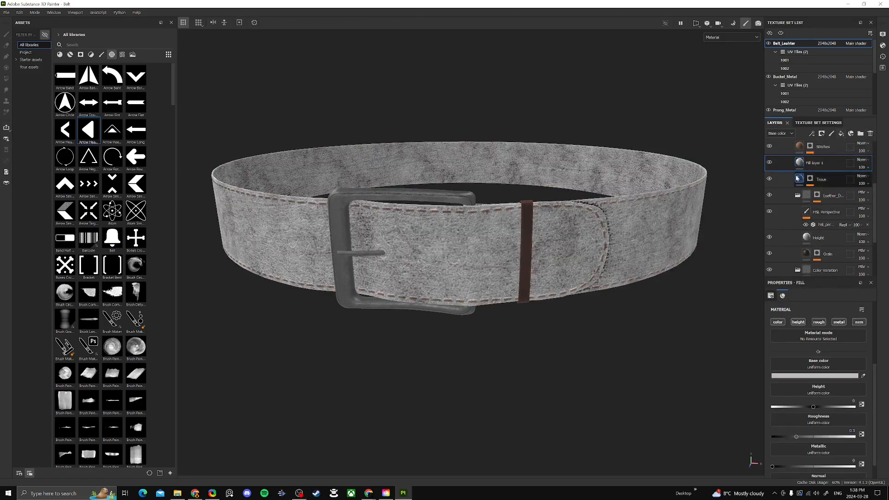
pyautogui.click(805, 375)
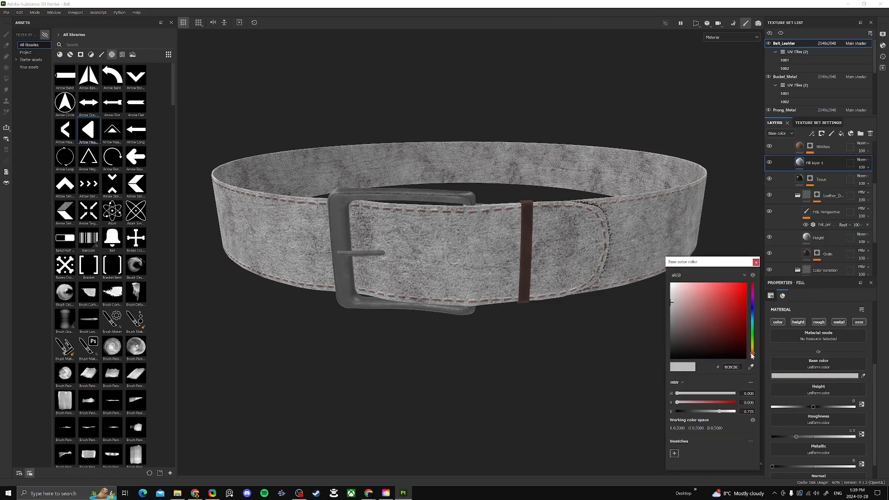
pyautogui.moveTo(752, 357); pyautogui.dragTo(752, 353)
pyautogui.click(732, 352)
pyautogui.click(735, 348)
pyautogui.moveTo(681, 410); pyautogui.dragTo(684, 410)
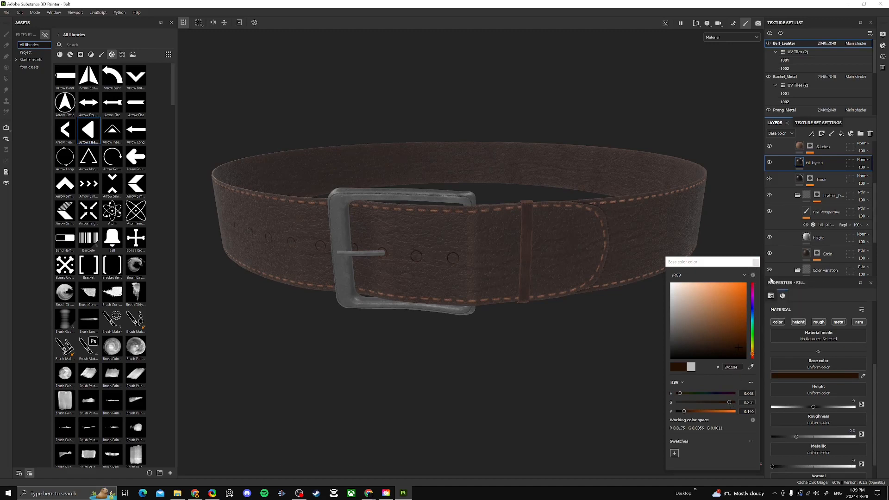
pyautogui.click(756, 262)
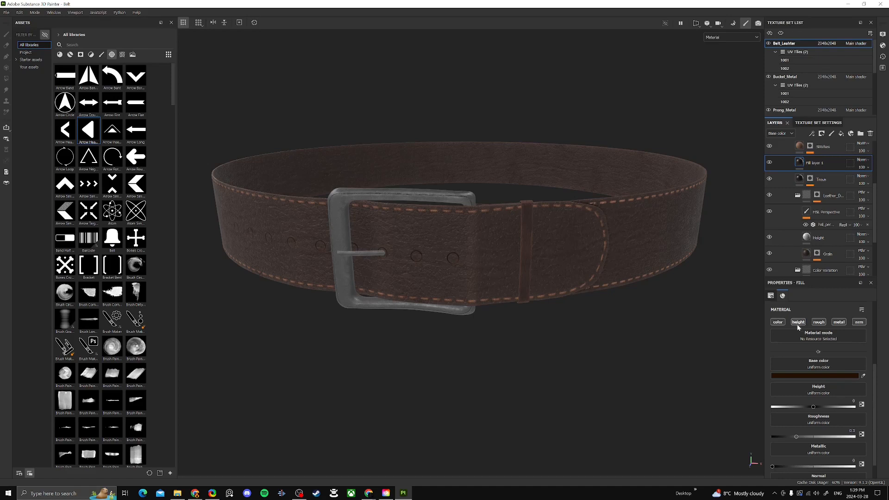
# Step: Set the fill layer's height to about -0.09 and disable its roughness, metallic and normal channels
pyautogui.moveTo(812, 408); pyautogui.dragTo(810, 407)
pyautogui.click(818, 322)
pyautogui.click(844, 321)
pyautogui.click(858, 322)
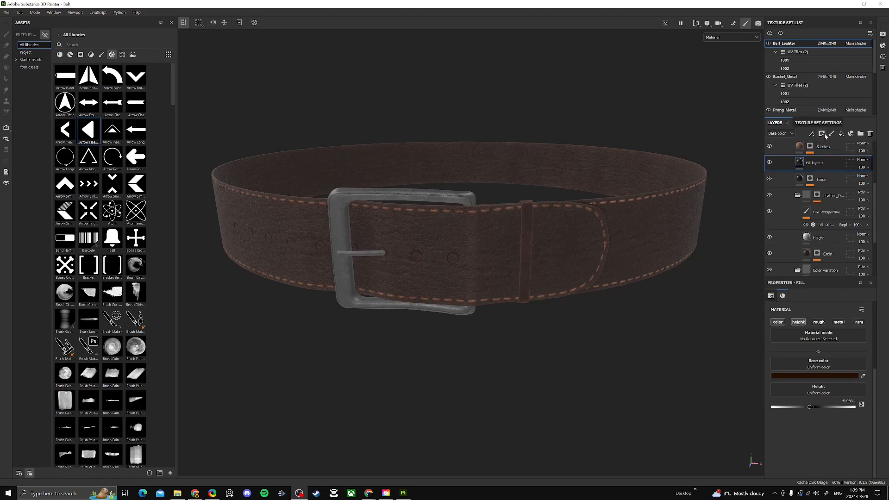
# Step: Give the new fill layer a black mask and add a paint effect to that mask
pyautogui.click(825, 135)
pyautogui.click(817, 152)
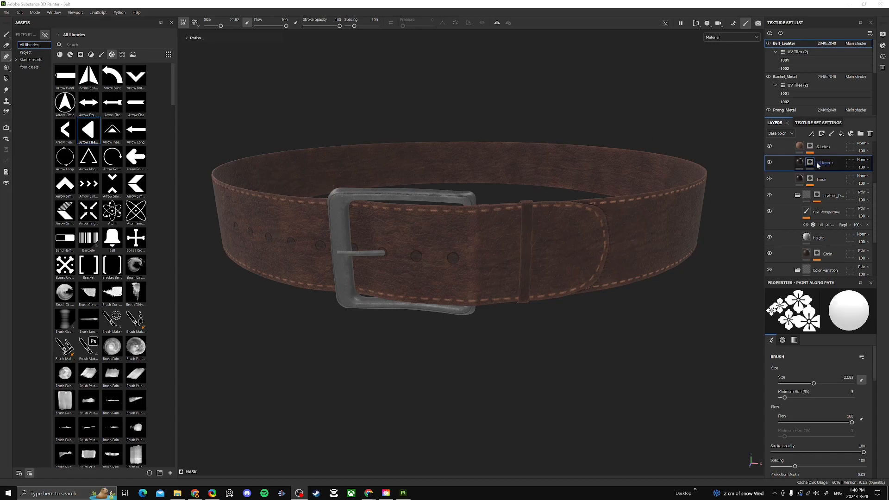
pyautogui.click(812, 134)
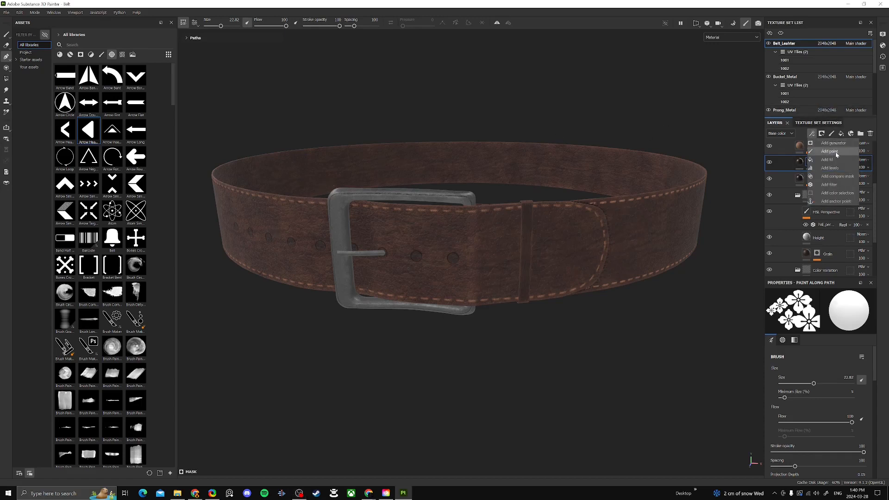
pyautogui.click(830, 152)
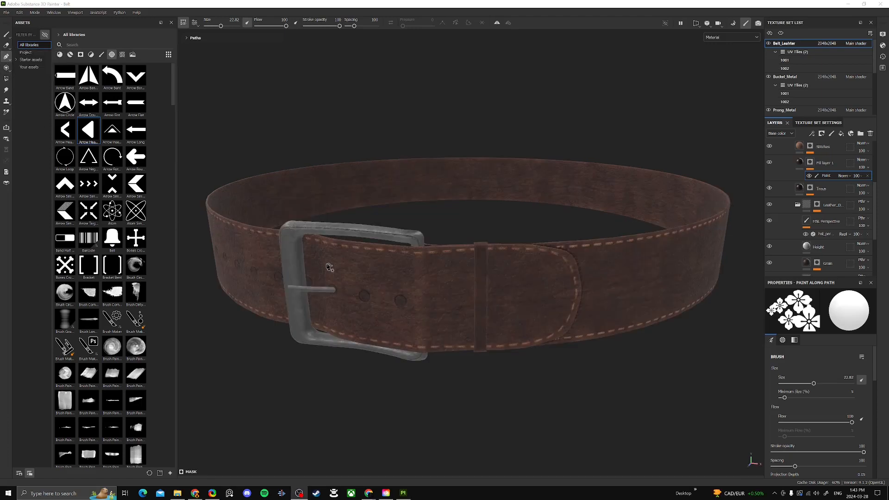
# Step: Start a two-point path with the flower brush along the outer belt surface just beyond the belt tip
pyautogui.keyDown('alt'); pyautogui.moveTo(517, 281); pyautogui.dragTo(391, 329); pyautogui.keyUp('alt')
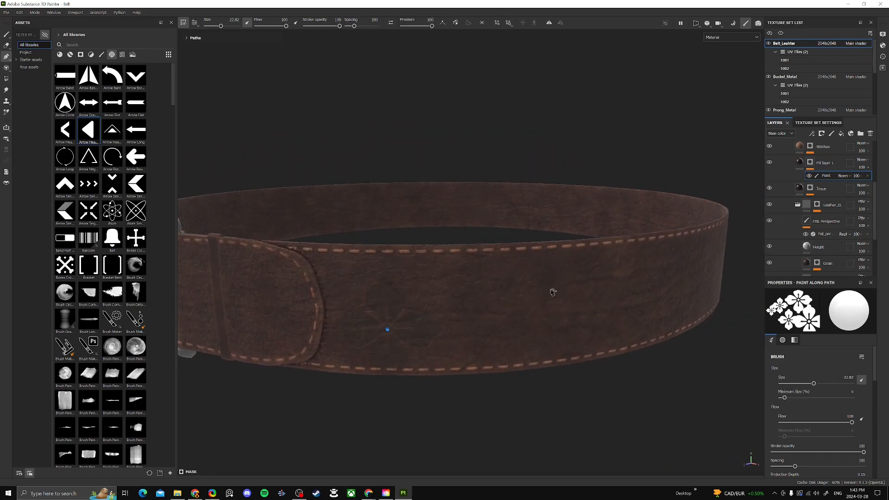
pyautogui.click(566, 293)
pyautogui.keyDown('alt'); pyautogui.moveTo(524, 285); pyautogui.dragTo(484, 296); pyautogui.keyUp('alt')
pyautogui.keyDown('alt'); pyautogui.moveTo(541, 333); pyautogui.dragTo(666, 388, button='right'); pyautogui.keyUp('alt')
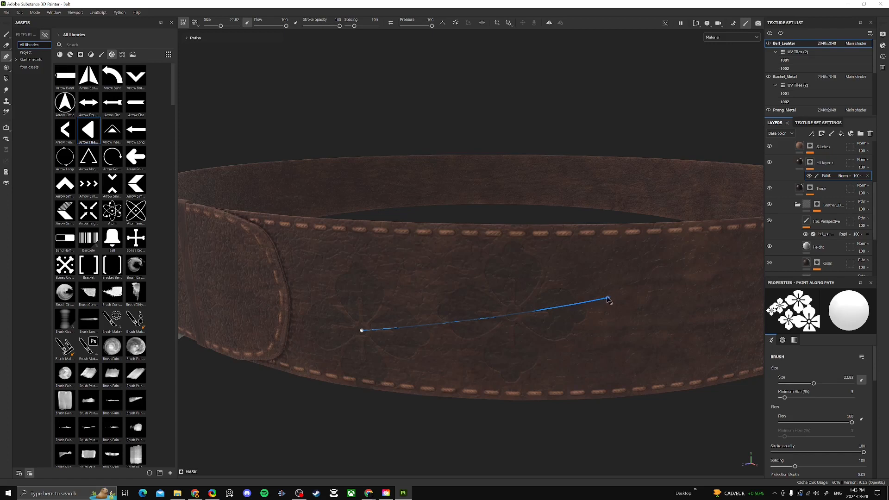
pyautogui.moveTo(606, 297)
pyautogui.mouseDown()
pyautogui.moveTo(570, 337)
pyautogui.moveTo(593, 301)
pyautogui.moveTo(563, 292)
pyautogui.moveTo(412, 310)
pyautogui.moveTo(584, 303)
pyautogui.moveTo(625, 279)
pyautogui.moveTo(615, 317)
pyautogui.moveTo(602, 298)
pyautogui.mouseUp()
pyautogui.keyDown('alt'); pyautogui.moveTo(368, 340); pyautogui.dragTo(404, 294); pyautogui.keyUp('alt')
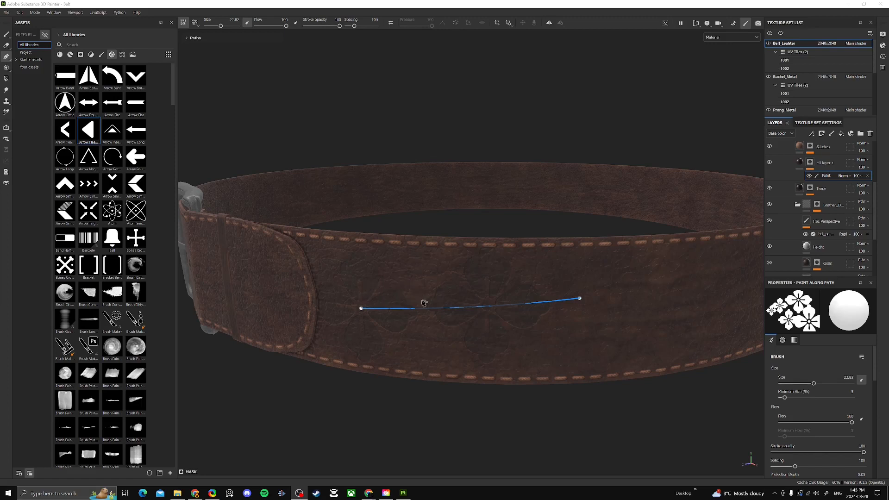
# Step: Bend the path upward at a new midpoint, add points looping back beneath it, and reshape it by moving individual points
pyautogui.moveTo(456, 306)
pyautogui.mouseDown()
pyautogui.moveTo(460, 288)
pyautogui.moveTo(456, 298)
pyautogui.moveTo(476, 280)
pyautogui.moveTo(475, 288)
pyautogui.mouseUp()
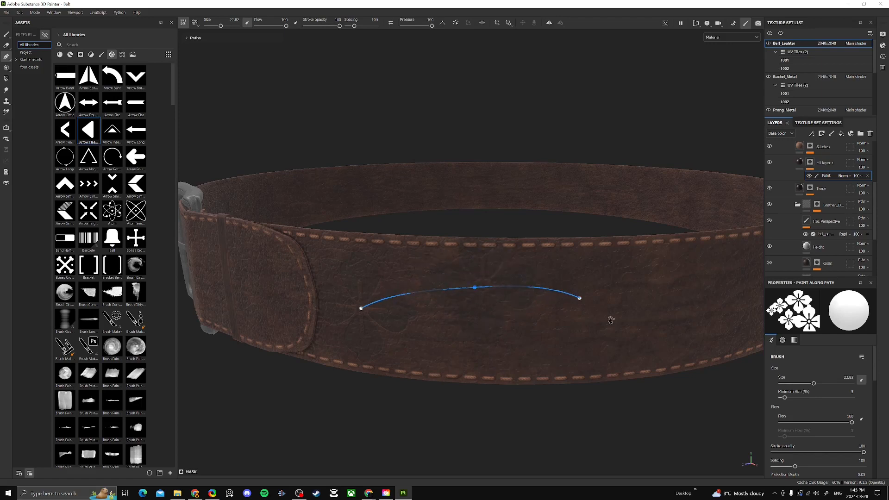
pyautogui.click(621, 338)
pyautogui.click(505, 345)
pyautogui.click(508, 313)
pyautogui.click(466, 322)
pyautogui.click(428, 344)
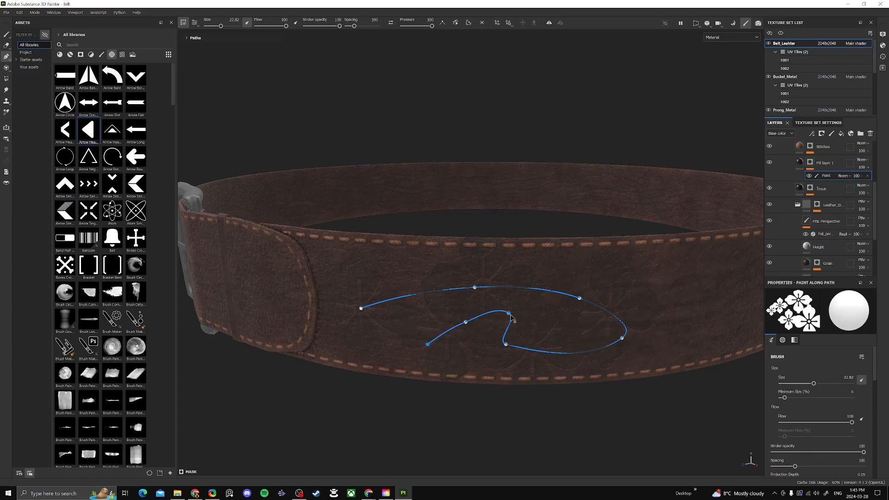
pyautogui.moveTo(509, 314); pyautogui.dragTo(440, 326)
pyautogui.moveTo(475, 288); pyautogui.dragTo(486, 269)
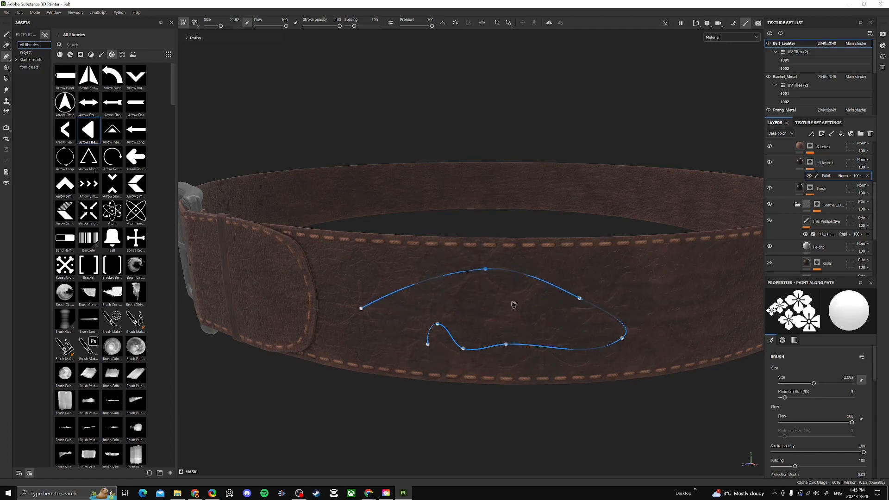
# Step: Extend the path with further points around the rest of the belt's outer surface
pyautogui.keyDown('alt'); pyautogui.moveTo(508, 307); pyautogui.dragTo(428, 338, button='right'); pyautogui.keyUp('alt')
pyautogui.keyDown('alt'); pyautogui.moveTo(428, 338); pyautogui.dragTo(548, 354); pyautogui.keyUp('alt')
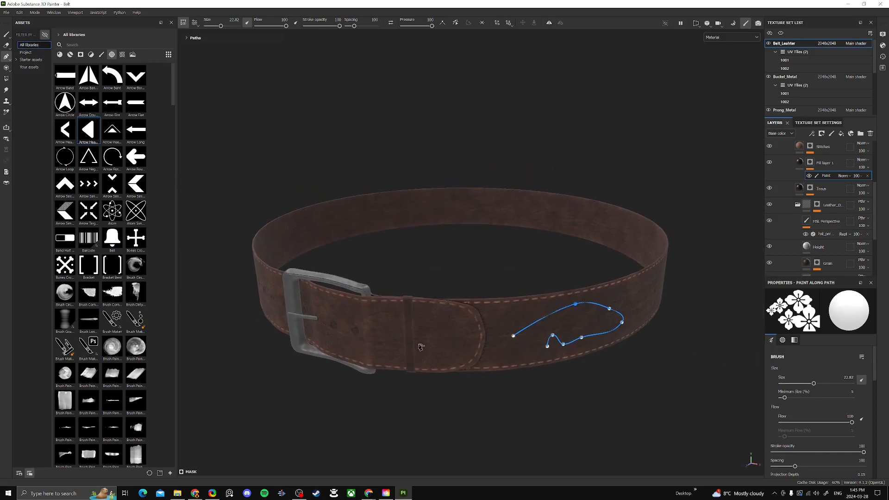
pyautogui.moveTo(454, 338)
pyautogui.keyDown('alt'); pyautogui.mouseDown()
pyautogui.moveTo(544, 352)
pyautogui.moveTo(435, 339)
pyautogui.moveTo(468, 340)
pyautogui.mouseUp(); pyautogui.keyUp('alt')
pyautogui.keyDown('alt'); pyautogui.moveTo(386, 338); pyautogui.dragTo(404, 319); pyautogui.keyUp('alt')
pyautogui.click(469, 313)
pyautogui.click(584, 309)
pyautogui.keyDown('alt'); pyautogui.moveTo(623, 299); pyautogui.dragTo(454, 312); pyautogui.keyUp('alt')
pyautogui.click(407, 306)
pyautogui.click(448, 299)
pyautogui.click(511, 297)
pyautogui.keyDown('alt'); pyautogui.moveTo(549, 293); pyautogui.dragTo(587, 267); pyautogui.keyUp('alt')
pyautogui.click(586, 265)
# Step: Examine how the path and its flower imprints run around the belt from all sides
pyautogui.keyDown('alt'); pyautogui.moveTo(384, 277); pyautogui.dragTo(459, 270); pyautogui.keyUp('alt')
pyautogui.keyDown('alt'); pyautogui.moveTo(512, 247); pyautogui.dragTo(364, 262, button='right'); pyautogui.keyUp('alt')
pyautogui.keyDown('alt'); pyautogui.moveTo(457, 258); pyautogui.dragTo(354, 325); pyautogui.keyUp('alt')
pyautogui.keyDown('alt'); pyautogui.moveTo(353, 325); pyautogui.dragTo(355, 391, button='right'); pyautogui.keyUp('alt')
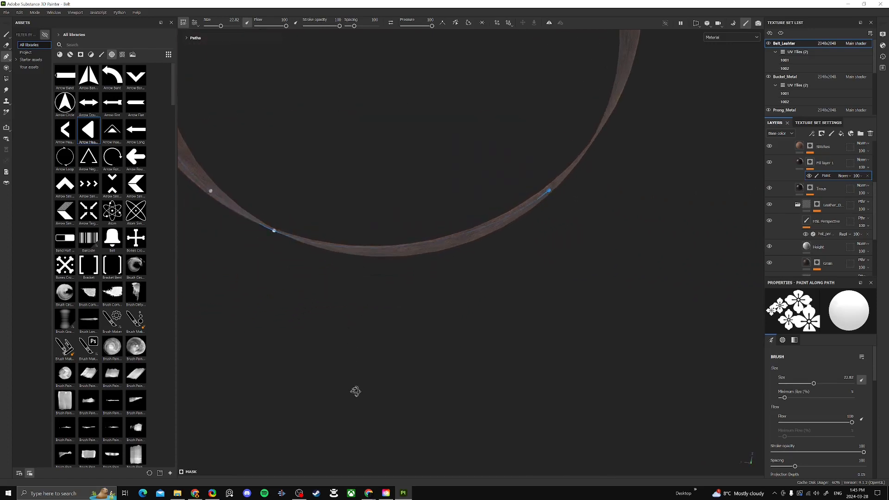
pyautogui.keyDown('alt'); pyautogui.moveTo(355, 391); pyautogui.dragTo(528, 271); pyautogui.keyUp('alt')
pyautogui.keyDown('alt'); pyautogui.moveTo(528, 272); pyautogui.dragTo(513, 316, button='right'); pyautogui.keyUp('alt')
pyautogui.keyDown('alt'); pyautogui.moveTo(567, 333); pyautogui.dragTo(581, 358); pyautogui.keyUp('alt')
pyautogui.keyDown('alt'); pyautogui.moveTo(546, 327); pyautogui.dragTo(522, 347); pyautogui.keyUp('alt')
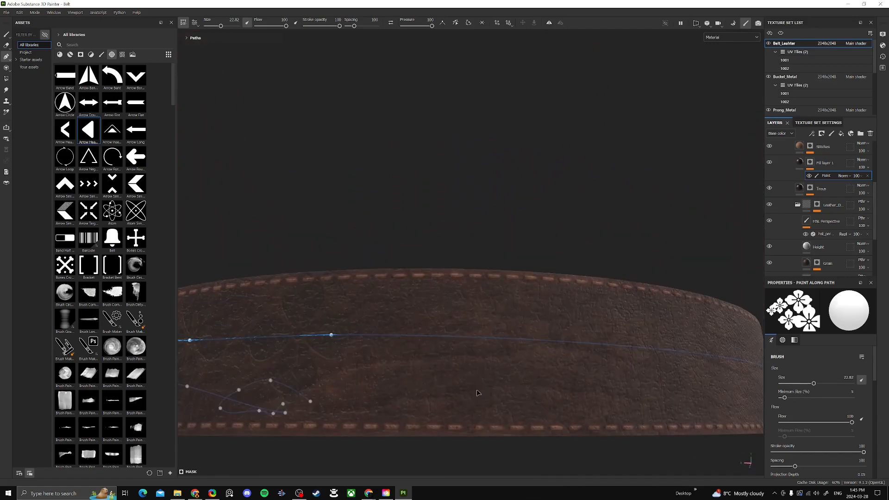
pyautogui.keyDown('alt'); pyautogui.moveTo(577, 286); pyautogui.dragTo(411, 246); pyautogui.keyUp('alt')
pyautogui.keyDown('alt'); pyautogui.moveTo(356, 231); pyautogui.dragTo(231, 227); pyautogui.keyUp('alt')
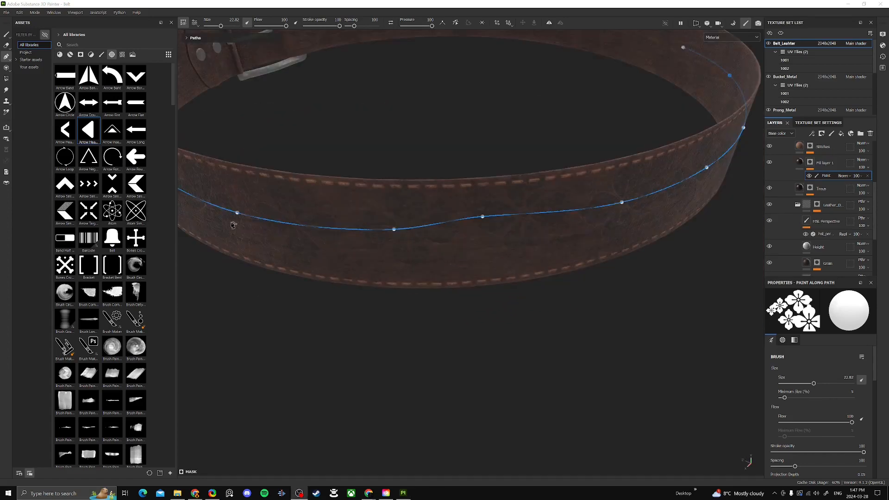
pyautogui.keyDown('alt'); pyautogui.moveTo(417, 214); pyautogui.dragTo(441, 230); pyautogui.keyUp('alt')
pyautogui.keyDown('alt'); pyautogui.moveTo(454, 264); pyautogui.dragTo(363, 191); pyautogui.keyUp('alt')
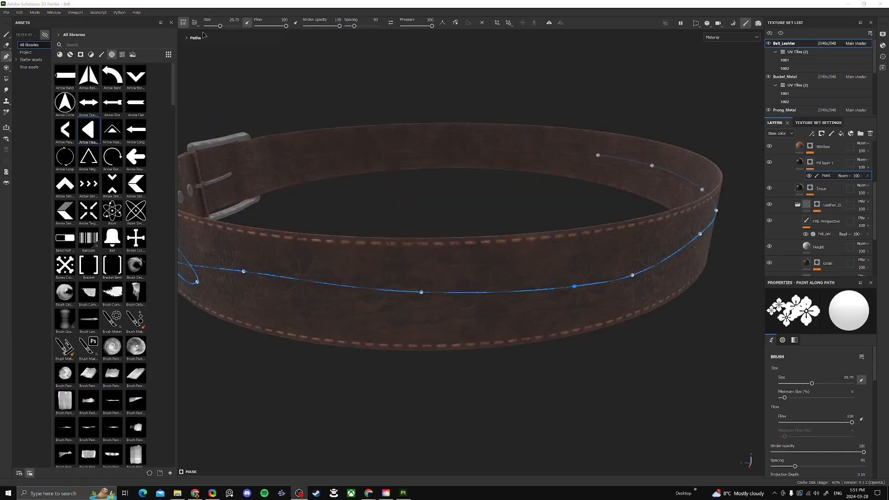
# Step: Reduce the path's brush size to about 17 and its spacing to 75, and fine-tune both
pyautogui.moveTo(220, 26)
pyautogui.mouseDown()
pyautogui.moveTo(228, 26)
pyautogui.moveTo(219, 26)
pyautogui.mouseUp()
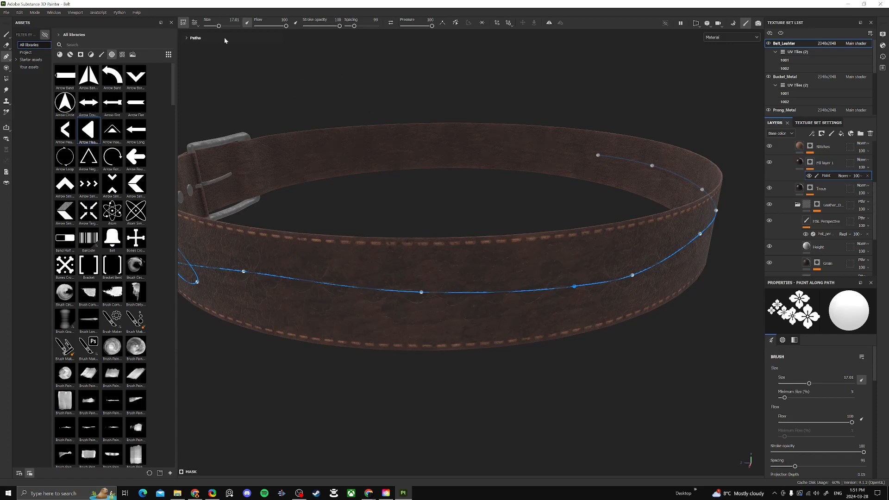
pyautogui.moveTo(358, 27); pyautogui.dragTo(352, 22)
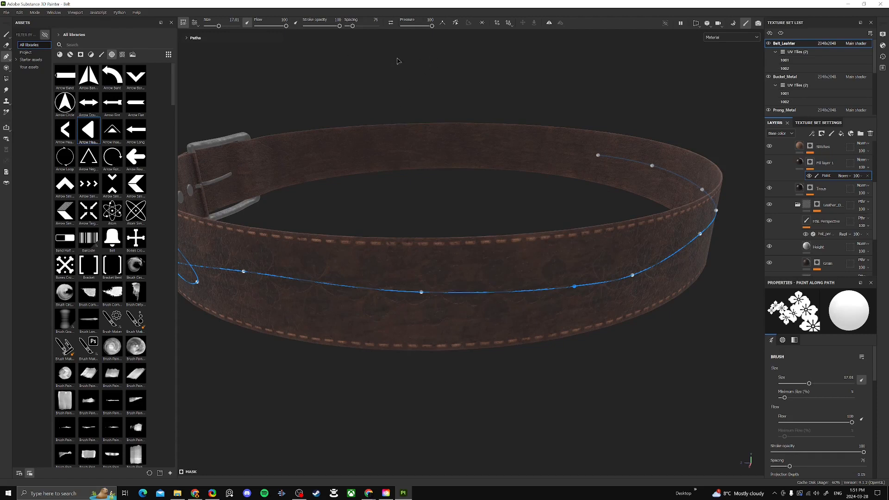
pyautogui.moveTo(383, 113)
pyautogui.keyDown('alt'); pyautogui.mouseDown()
pyautogui.moveTo(363, 109)
pyautogui.moveTo(395, 113)
pyautogui.mouseUp(); pyautogui.keyUp('alt')
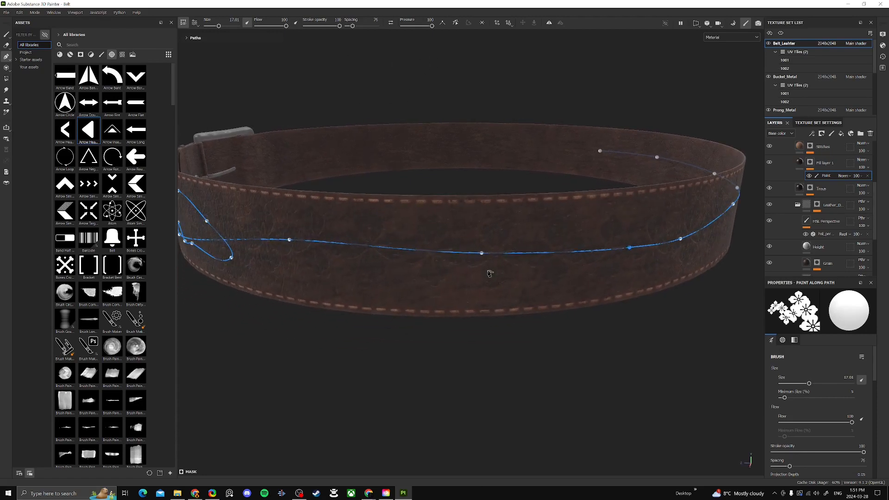
pyautogui.moveTo(354, 26); pyautogui.dragTo(355, 26)
pyautogui.moveTo(219, 25); pyautogui.dragTo(220, 26)
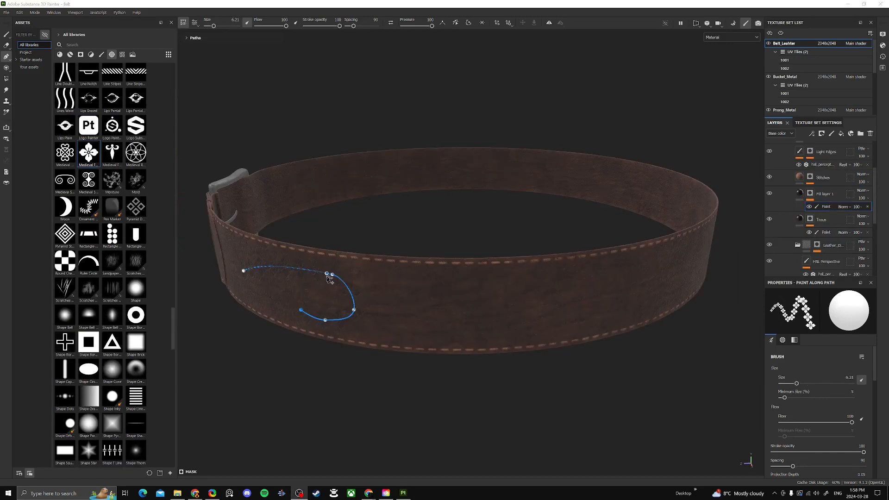
# Step: Convert the two points on the lower part of the small-flower path into sharp corners
pyautogui.moveTo(326, 275)
pyautogui.keyDown('alt'); pyautogui.mouseDown()
pyautogui.moveTo(357, 274)
pyautogui.moveTo(397, 252)
pyautogui.mouseUp(); pyautogui.keyUp('alt')
pyautogui.keyDown('alt'); pyautogui.moveTo(397, 252); pyautogui.dragTo(499, 365, button='right'); pyautogui.keyUp('alt')
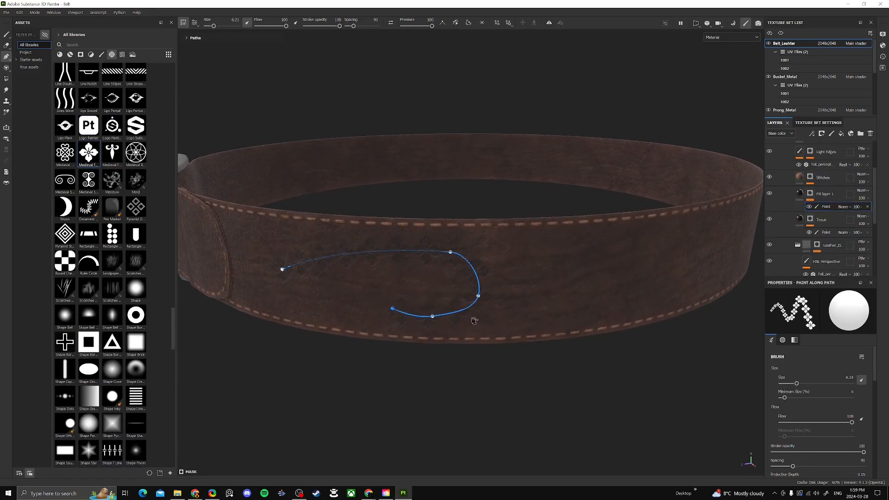
pyautogui.keyDown('alt'); pyautogui.moveTo(498, 295); pyautogui.dragTo(452, 291); pyautogui.keyUp('alt')
pyautogui.keyDown('alt'); pyautogui.moveTo(452, 292); pyautogui.dragTo(624, 387, button='right'); pyautogui.keyUp('alt')
pyautogui.keyDown('alt'); pyautogui.moveTo(506, 307); pyautogui.dragTo(537, 306, button='middle'); pyautogui.keyUp('alt')
pyautogui.keyDown('alt'); pyautogui.moveTo(538, 306); pyautogui.dragTo(395, 318, button='right'); pyautogui.keyUp('alt')
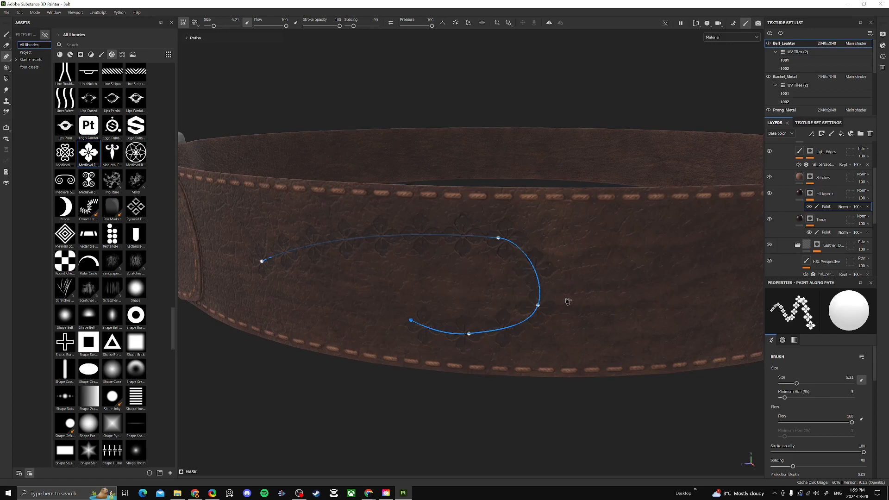
pyautogui.click(537, 306)
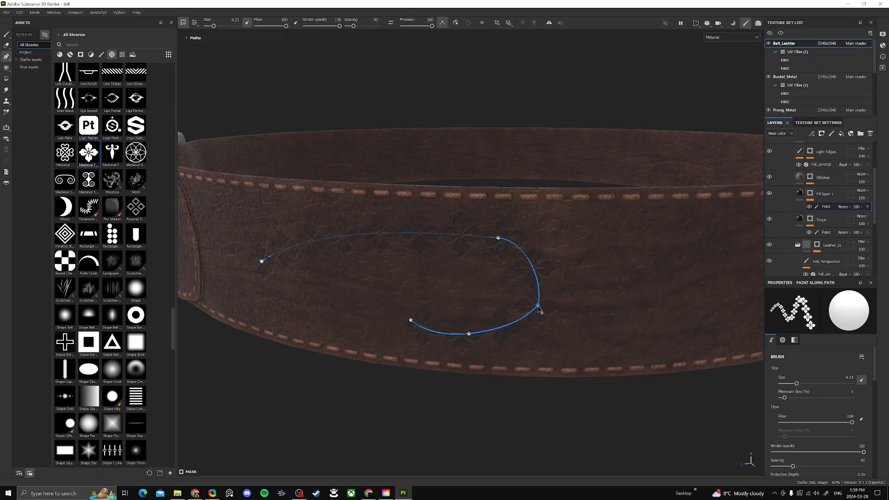
pyautogui.doubleClick(471, 335)
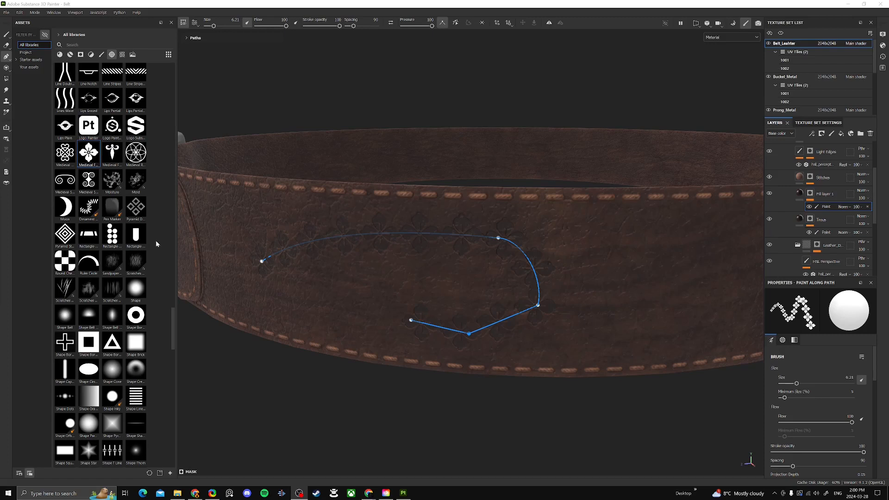
# Step: Lower the pressure at the flower path's end point and its two corner points, and reduce the path's spacing to about 71
pyautogui.click(410, 321)
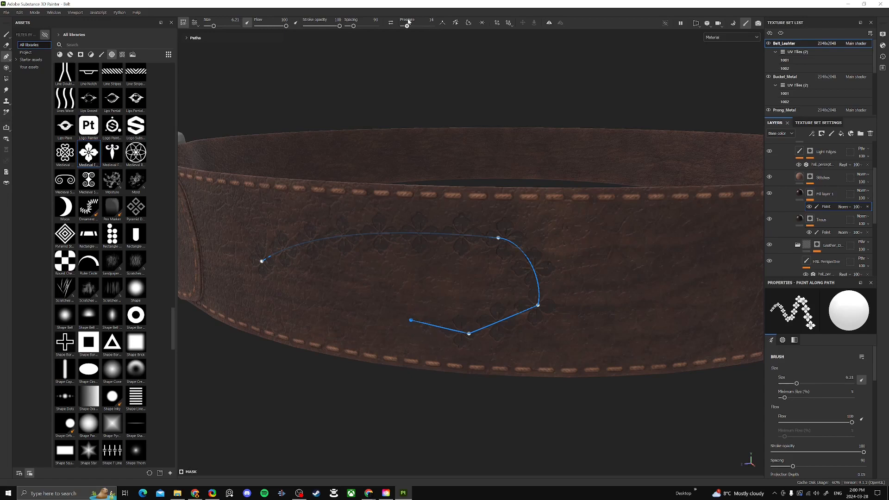
pyautogui.moveTo(410, 21); pyautogui.dragTo(412, 22)
pyautogui.click(468, 334)
pyautogui.click(413, 26)
pyautogui.keyDown('alt'); pyautogui.moveTo(491, 293); pyautogui.dragTo(517, 171); pyautogui.keyUp('alt')
pyautogui.keyDown('alt'); pyautogui.moveTo(520, 208); pyautogui.dragTo(602, 364, button='right'); pyautogui.keyUp('alt')
pyautogui.keyDown('alt'); pyautogui.moveTo(594, 194); pyautogui.dragTo(570, 271); pyautogui.keyUp('alt')
pyautogui.keyDown('alt'); pyautogui.moveTo(572, 278); pyautogui.dragTo(589, 306, button='right'); pyautogui.keyUp('alt')
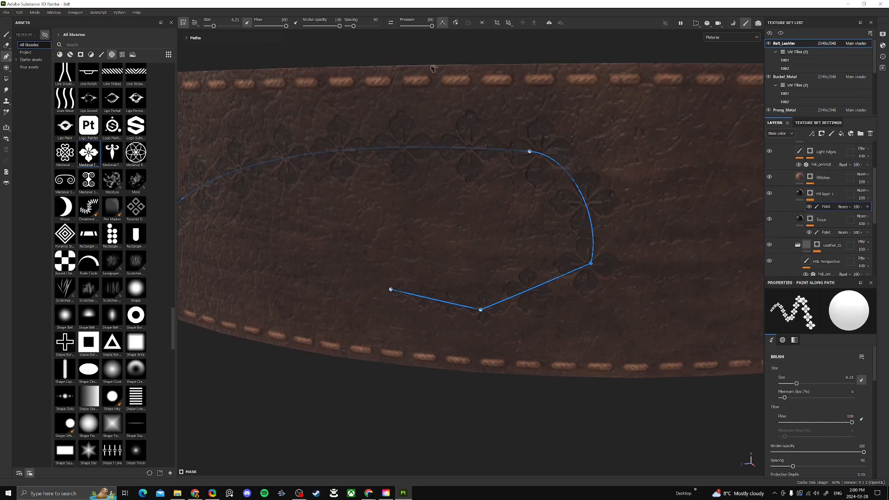
pyautogui.moveTo(424, 25); pyautogui.dragTo(410, 25)
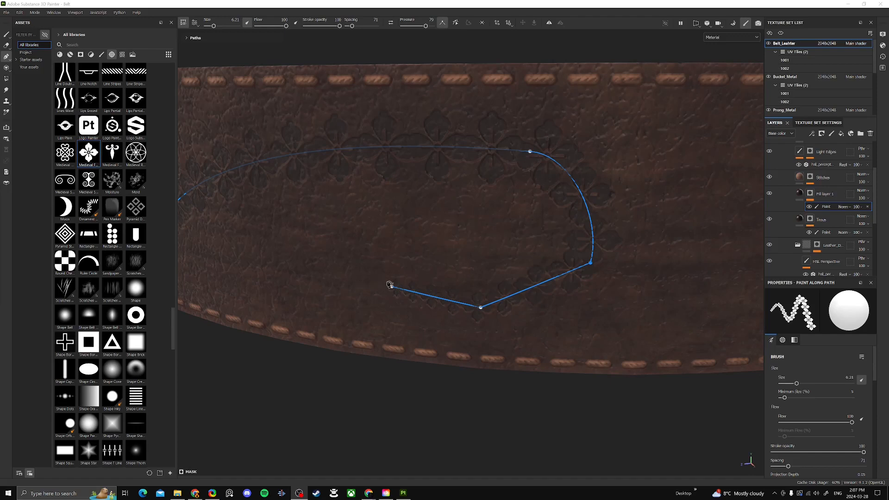
# Step: Draw a second curved flower path of three points beside the first, move its start point towards it, and reduce its brush size to 4.23
pyautogui.keyDown('alt'); pyautogui.moveTo(391, 284); pyautogui.dragTo(286, 264, button='right'); pyautogui.keyUp('alt')
pyautogui.keyDown('alt'); pyautogui.moveTo(450, 249); pyautogui.dragTo(349, 272, button='middle'); pyautogui.keyUp('alt')
pyautogui.keyDown('alt'); pyautogui.moveTo(435, 266); pyautogui.dragTo(452, 274); pyautogui.keyUp('alt')
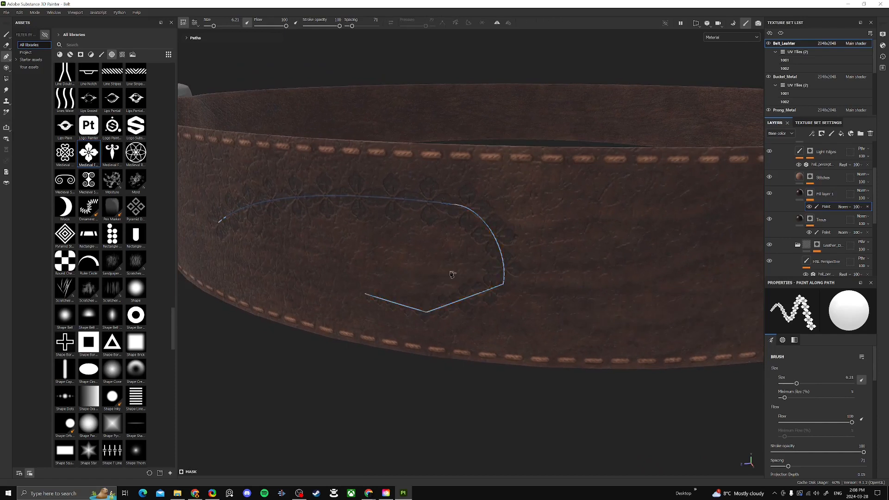
pyautogui.keyDown('alt'); pyautogui.moveTo(476, 251); pyautogui.dragTo(452, 259); pyautogui.keyUp('alt')
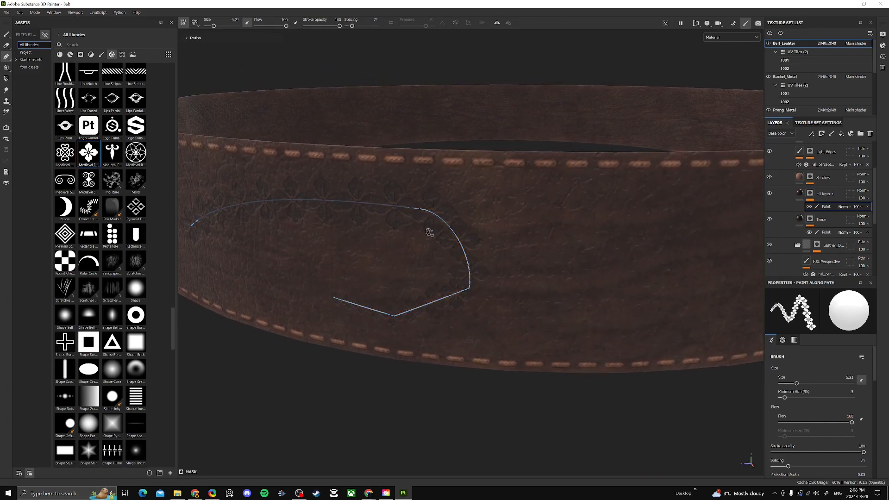
pyautogui.click(461, 273)
pyautogui.click(516, 223)
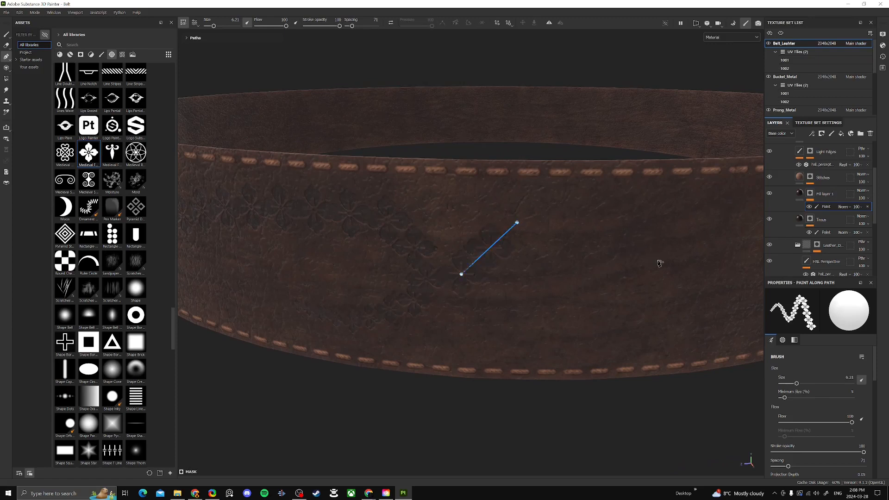
pyautogui.click(557, 238)
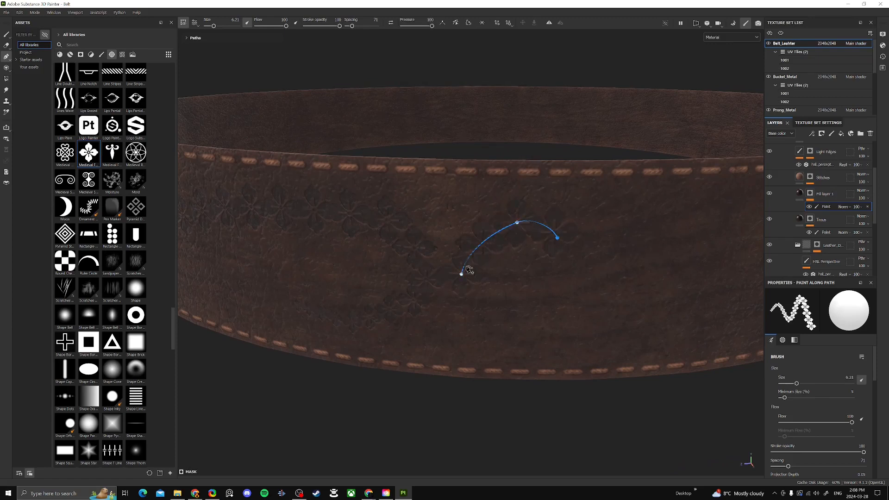
pyautogui.moveTo(460, 274); pyautogui.dragTo(426, 279)
pyautogui.moveTo(213, 27); pyautogui.dragTo(212, 27)
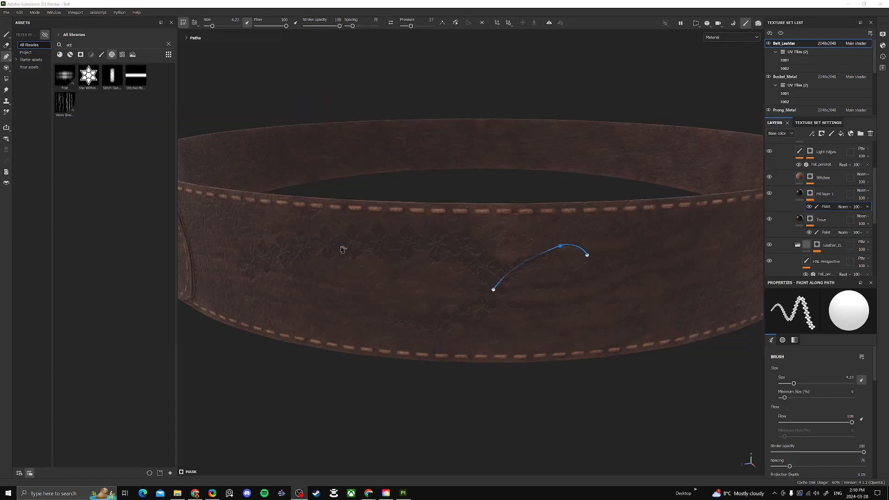
# Step: Draw a curved stitch path of four points beneath the flowers on the belt, using the copied stitches layer's paint mask
pyautogui.keyDown('alt'); pyautogui.moveTo(363, 245); pyautogui.dragTo(464, 283); pyautogui.keyUp('alt')
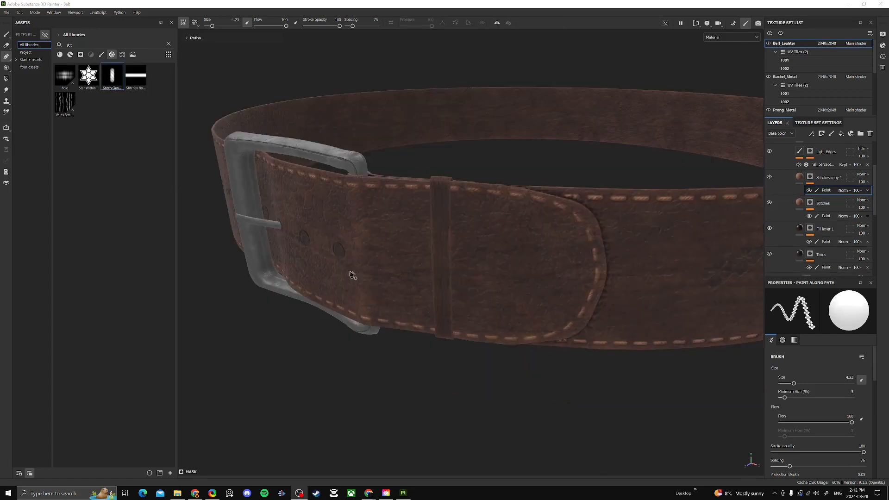
pyautogui.keyDown('alt'); pyautogui.moveTo(353, 275); pyautogui.dragTo(355, 228); pyautogui.keyUp('alt')
pyautogui.click(384, 265)
pyautogui.click(468, 229)
pyautogui.click(532, 232)
pyautogui.click(499, 260)
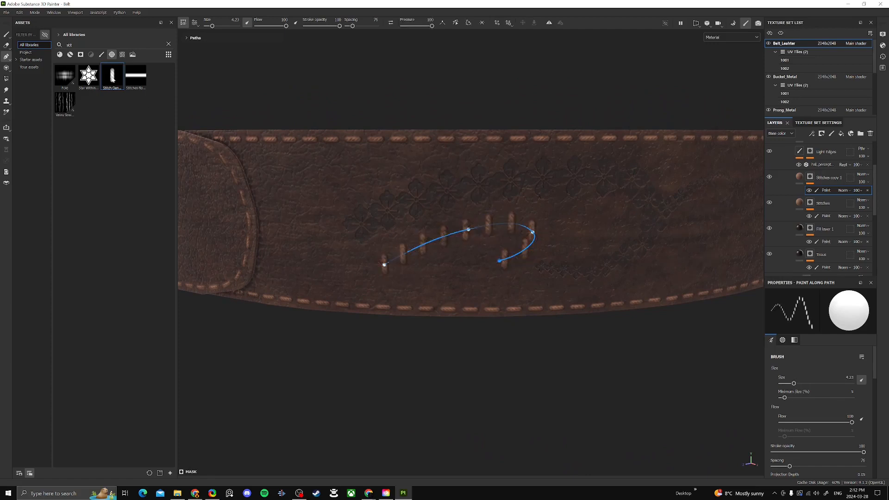
# Step: Make the stitches follow the path's direction, reduce their brush size to about 2, and set the spacing to about 90
pyautogui.scroll(3, 582, 351)
pyautogui.scroll(-3, 823, 368)
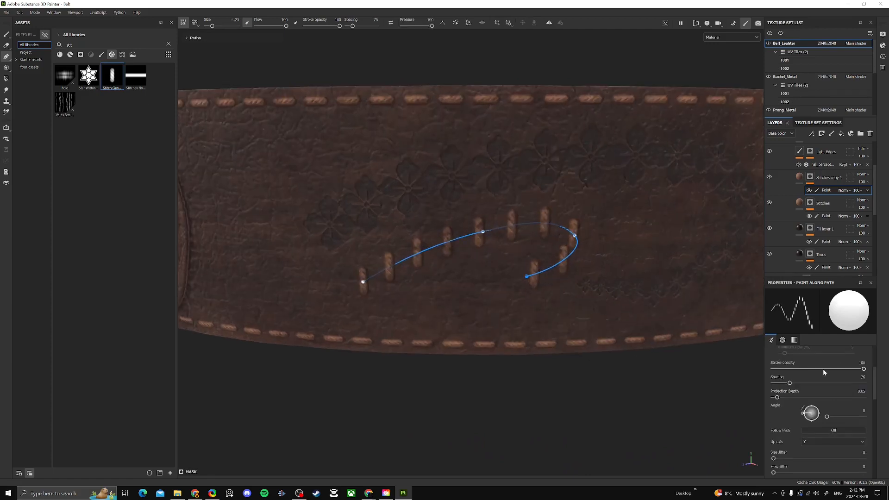
pyautogui.click(809, 432)
pyautogui.scroll(1, 518, 232)
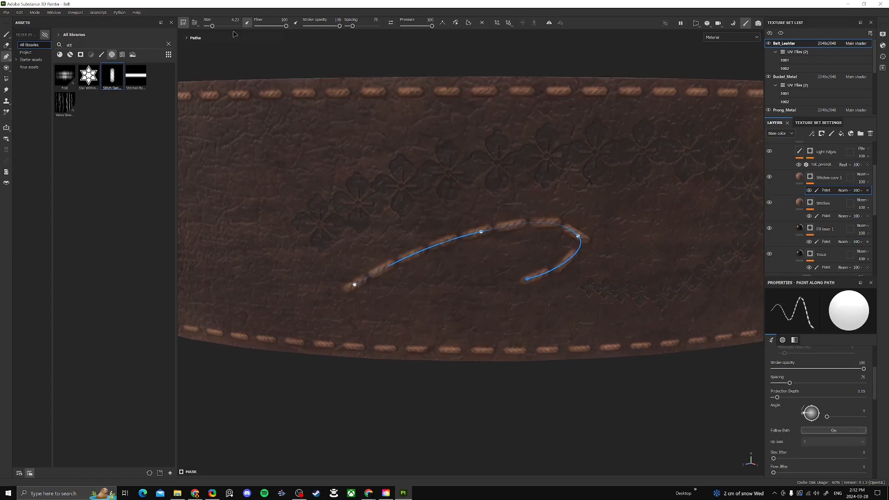
pyautogui.moveTo(212, 26); pyautogui.dragTo(211, 26)
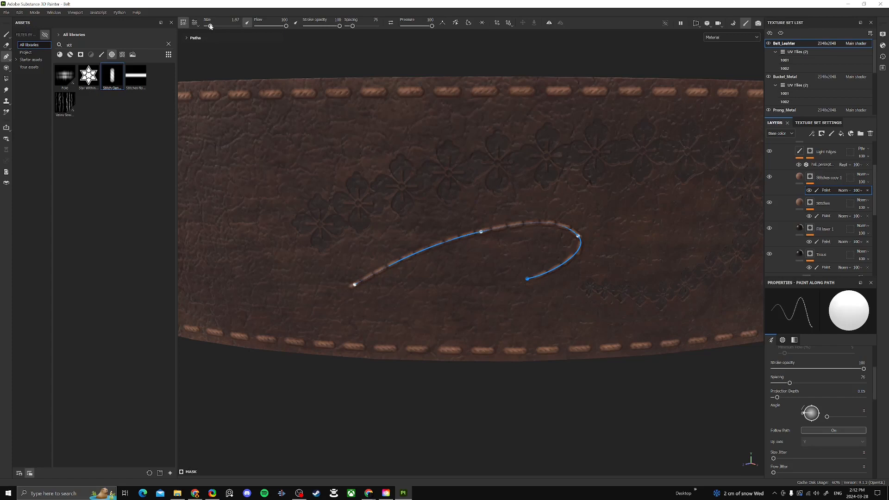
pyautogui.moveTo(352, 26); pyautogui.dragTo(354, 26)
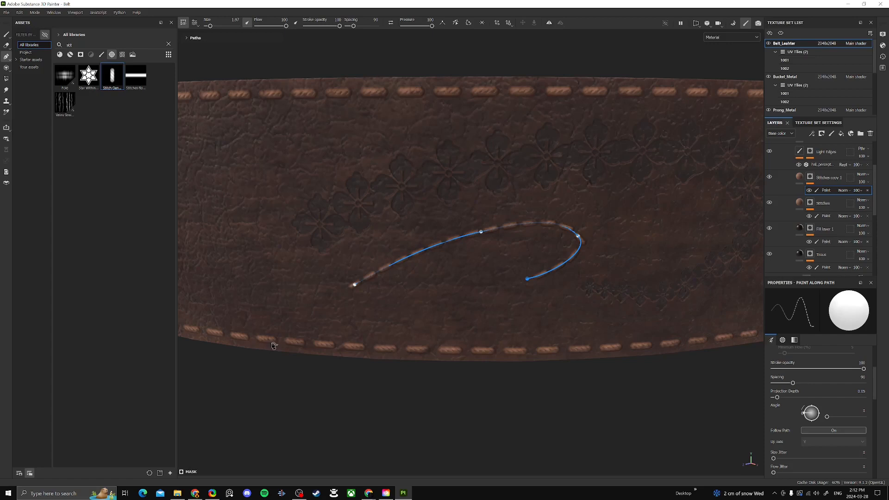
# Step: Try the Cross stitch type of the Stitch Generator alpha on the stitch path
pyautogui.scroll(-6, 830, 394)
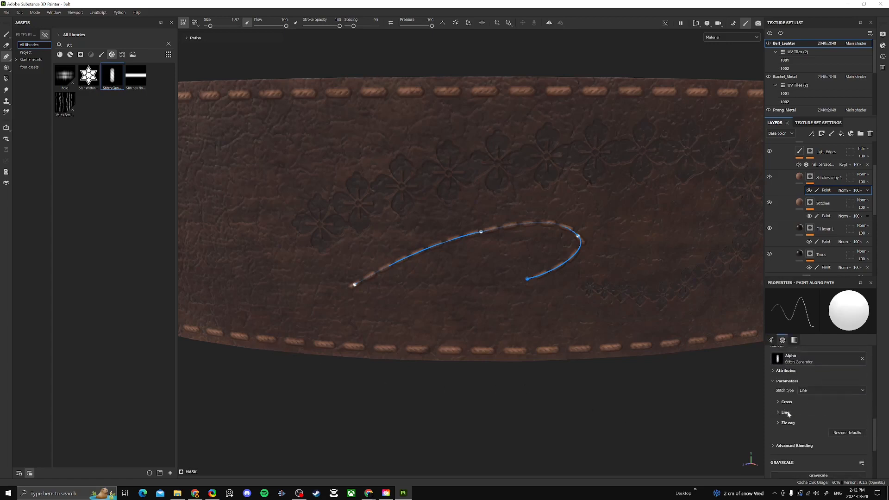
pyautogui.click(824, 390)
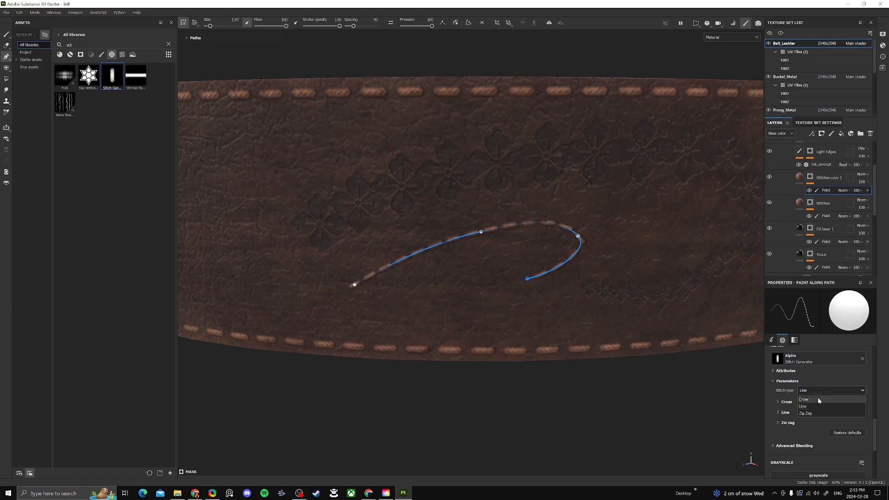
pyautogui.click(813, 398)
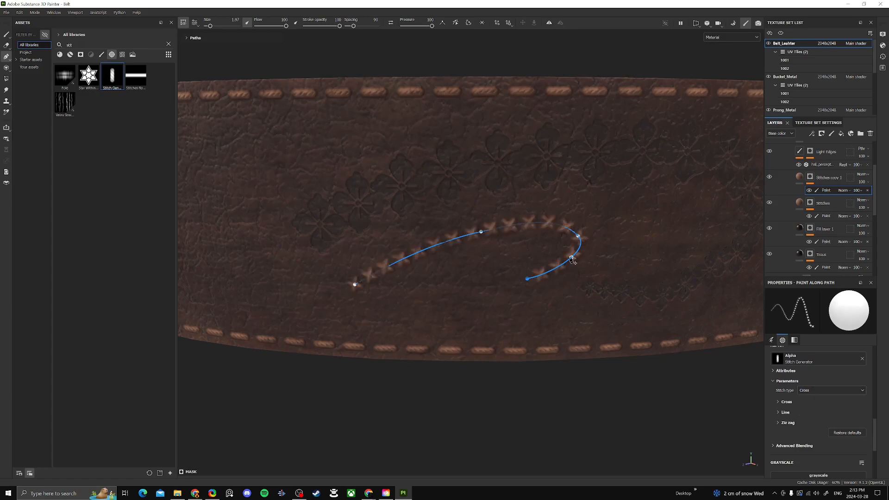
pyautogui.keyDown('alt'); pyautogui.moveTo(564, 266); pyautogui.dragTo(530, 271); pyautogui.keyUp('alt')
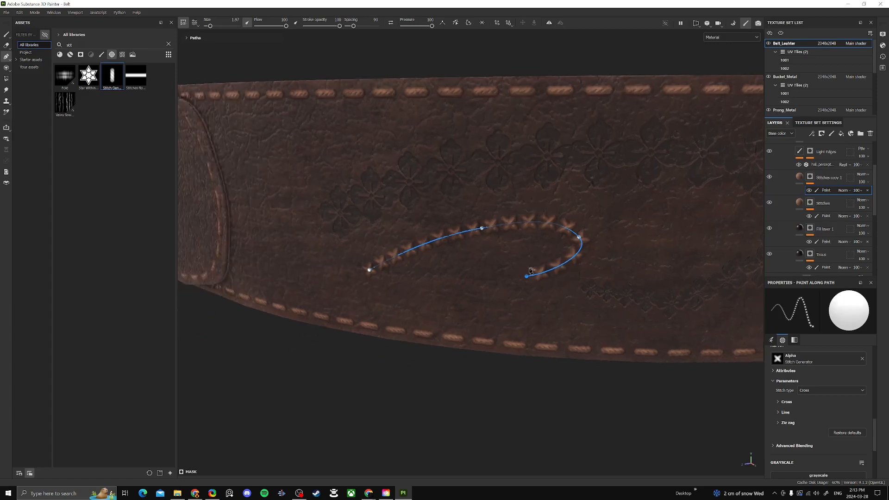
# Step: Set the Stitch Generator alpha's stitch type to Zig Zag for the stitch path
pyautogui.click(829, 390)
pyautogui.click(822, 414)
pyautogui.keyDown('alt'); pyautogui.moveTo(526, 253); pyautogui.dragTo(320, 220); pyautogui.keyUp('alt')
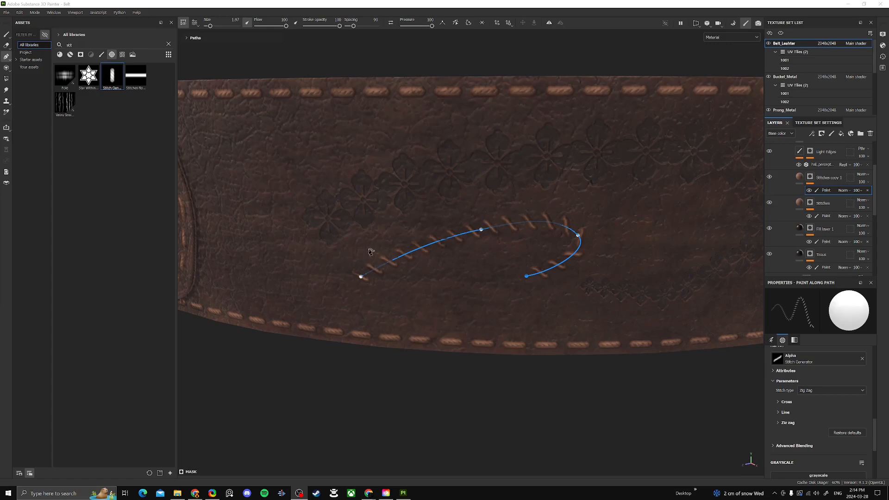
# Step: Add a fill layer to the buckle's metal texture set that affects only height, with a slightly negative height of about -0.09
pyautogui.keyDown('alt'); pyautogui.moveTo(353, 212); pyautogui.dragTo(528, 244); pyautogui.keyUp('alt')
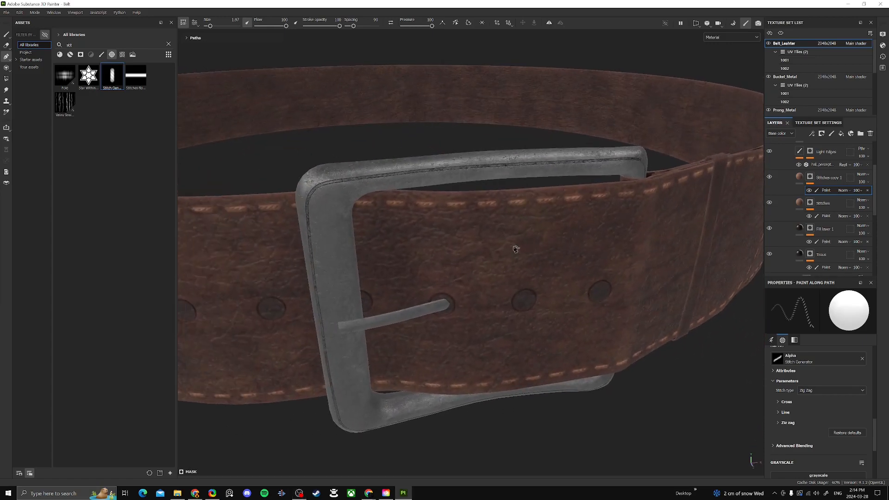
pyautogui.keyDown('ctrl'); pyautogui.keyDown('alt'); pyautogui.rightClick(615, 162); pyautogui.keyUp('alt'); pyautogui.keyUp('ctrl')
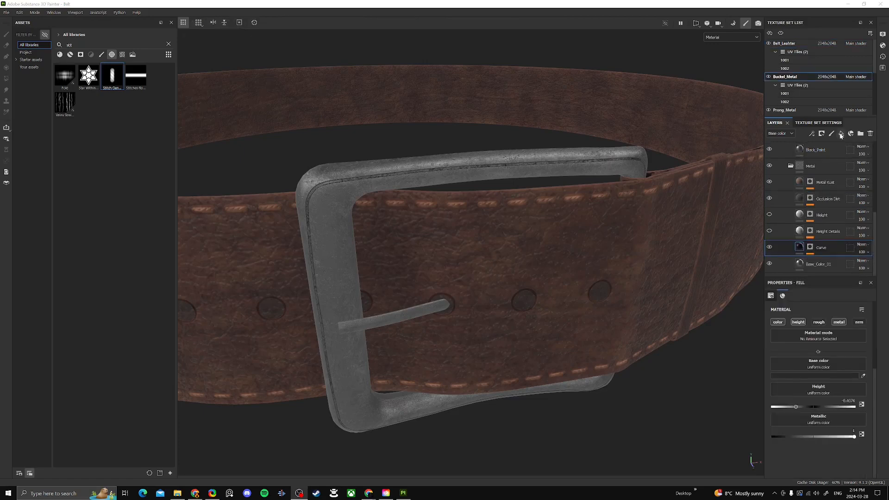
pyautogui.click(840, 133)
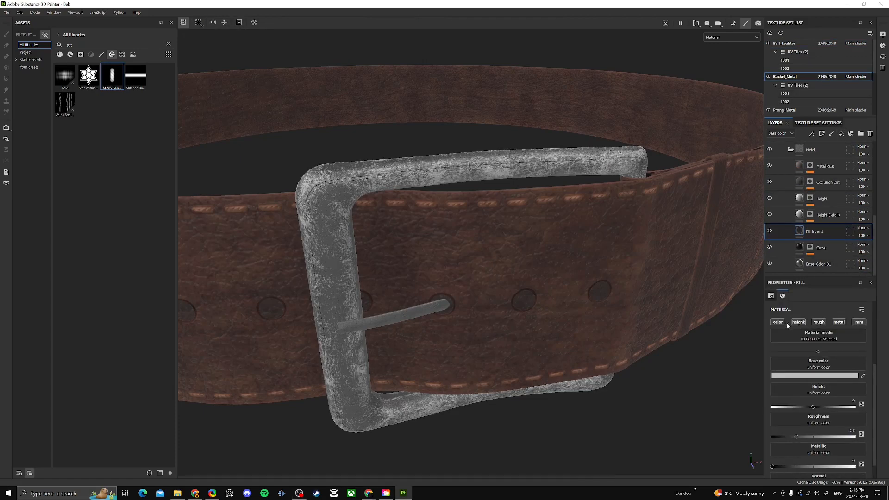
pyautogui.press('alt')
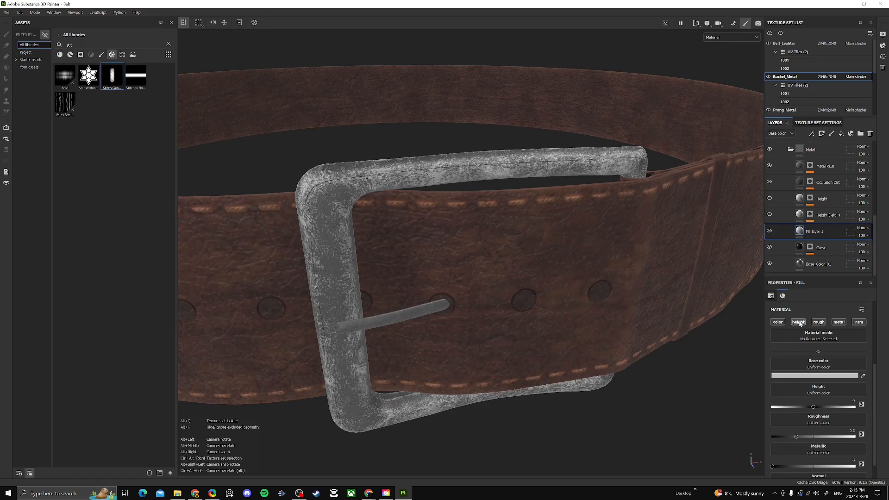
pyautogui.keyDown('alt'); pyautogui.click(798, 322); pyautogui.keyUp('alt')
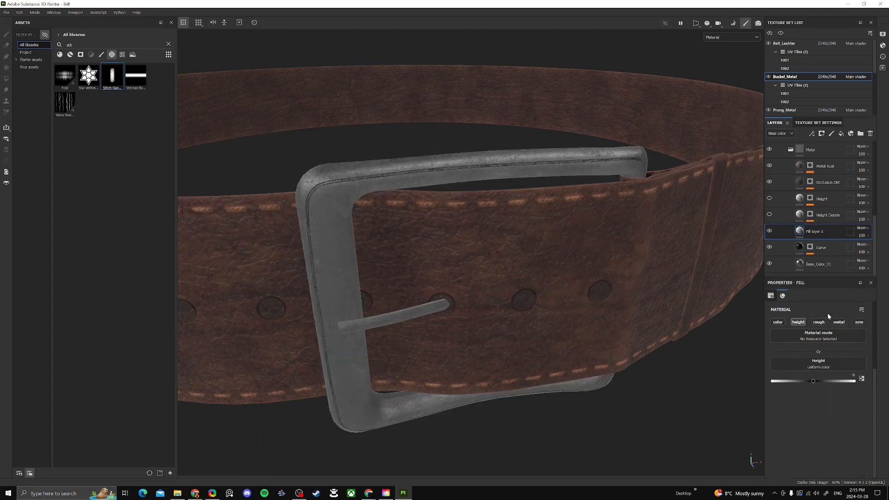
pyautogui.click(809, 381)
# Step: Give the buckle's new fill layer a black mask with a paint effect
pyautogui.click(821, 133)
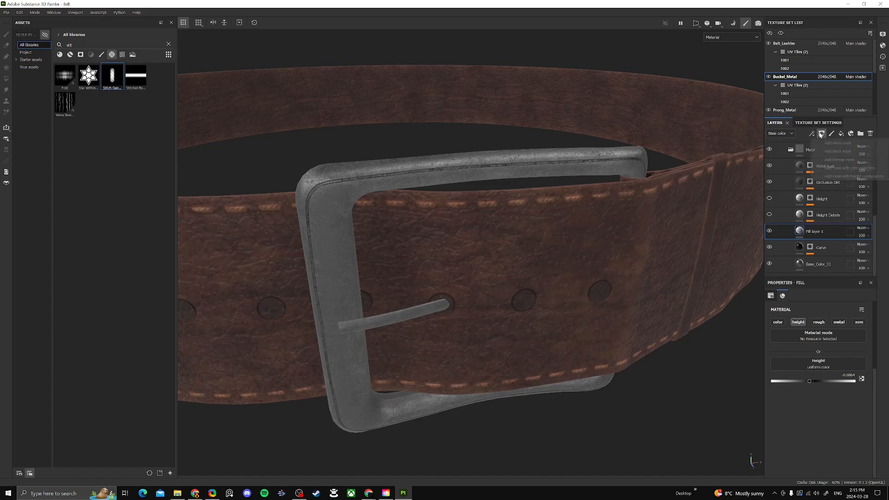
pyautogui.click(838, 151)
pyautogui.click(811, 134)
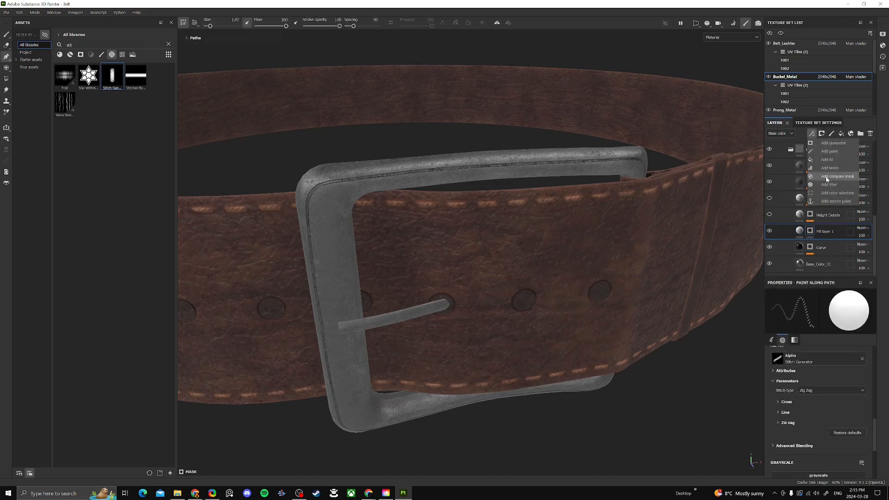
pyautogui.click(838, 153)
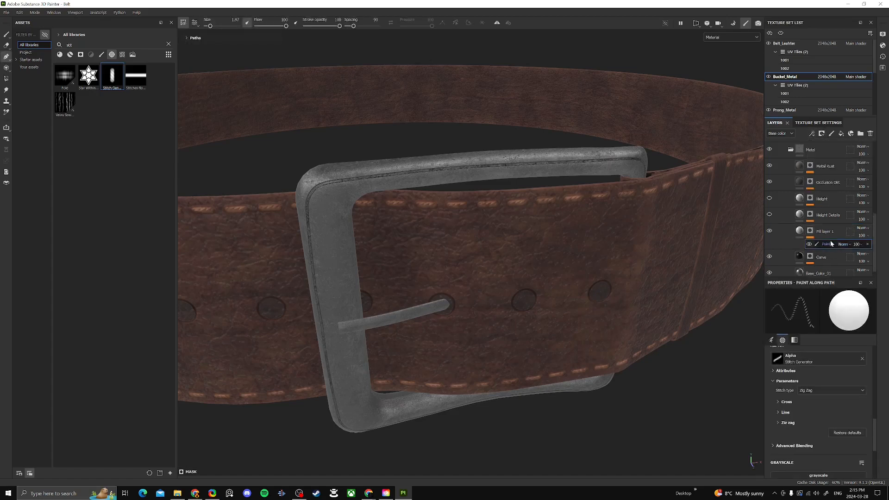
# Step: Draw a four-point path down the buckle frame's vertical bar, from its upper corner to its lower corner
pyautogui.scroll(5, 414, 61)
pyautogui.keyDown('alt'); pyautogui.moveTo(414, 61); pyautogui.dragTo(417, 87, button='middle'); pyautogui.keyUp('alt')
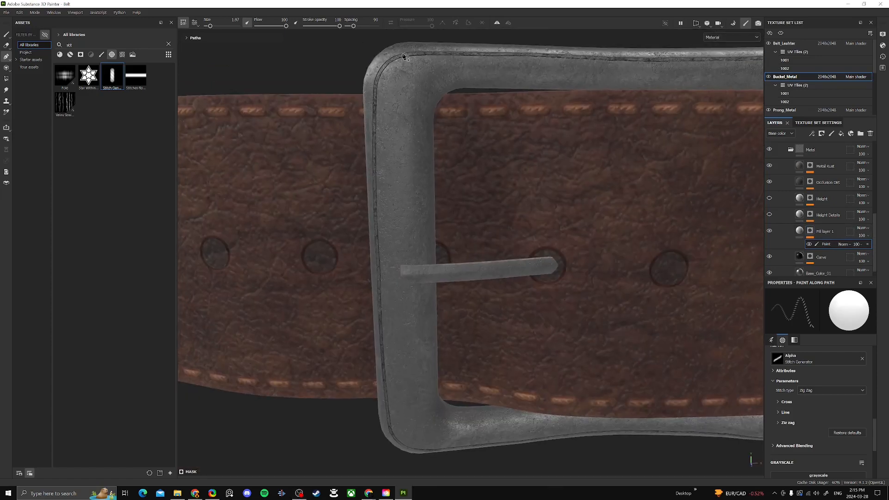
pyautogui.click(402, 52)
pyautogui.click(400, 185)
pyautogui.click(406, 366)
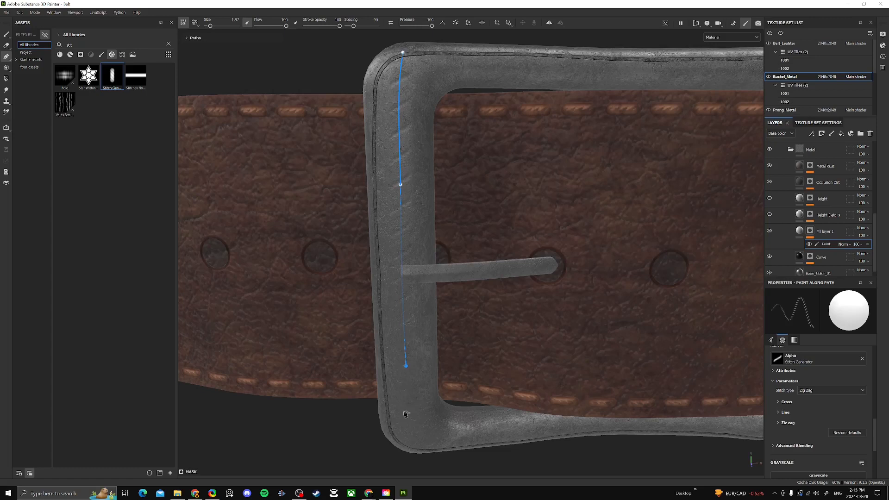
pyautogui.click(401, 442)
# Step: Change the buckle path's Stitch Generator type to Line
pyautogui.click(823, 389)
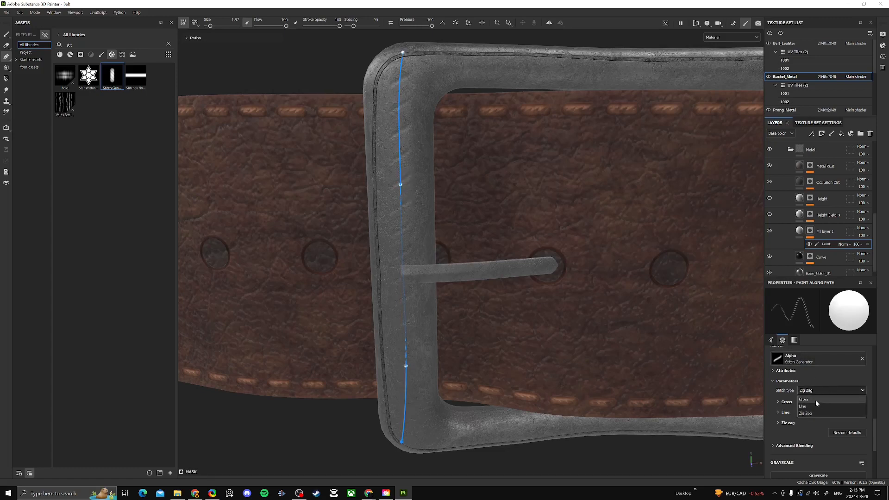
pyautogui.click(809, 410)
pyautogui.keyDown('alt'); pyautogui.moveTo(614, 264); pyautogui.dragTo(638, 271); pyautogui.keyUp('alt')
pyautogui.keyDown('alt'); pyautogui.moveTo(561, 249); pyautogui.dragTo(511, 242, button='right'); pyautogui.keyUp('alt')
pyautogui.keyDown('alt'); pyautogui.moveTo(504, 214); pyautogui.dragTo(459, 227); pyautogui.keyUp('alt')
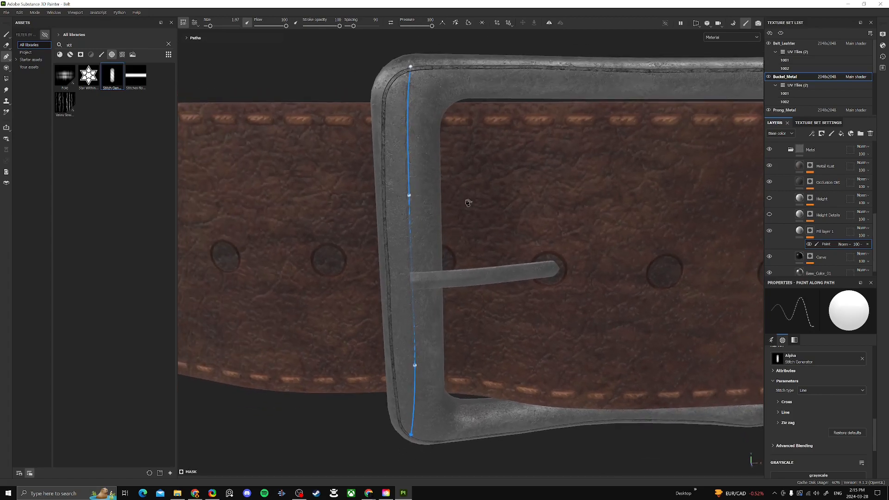
# Step: Reduce the buckle path's spacing to 5 and move its upper end point slightly down and outwards on the frame
pyautogui.moveTo(351, 28); pyautogui.dragTo(310, 27)
pyautogui.moveTo(411, 151)
pyautogui.keyDown('alt'); pyautogui.mouseDown()
pyautogui.moveTo(441, 172)
pyautogui.moveTo(424, 143)
pyautogui.mouseUp(); pyautogui.keyUp('alt')
pyautogui.moveTo(397, 71); pyautogui.dragTo(389, 83)
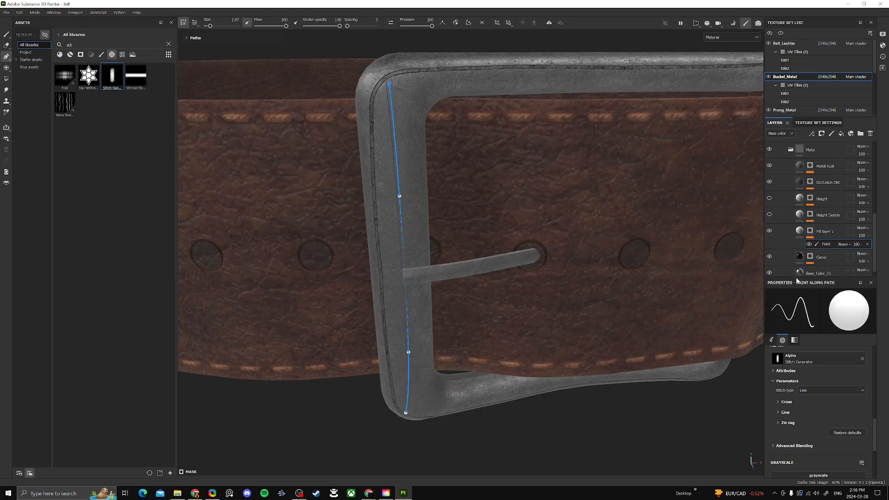
# Step: Check the engraved line from the buckle's fill layer, return to its paint effect and reduce the path's size to 1.68
pyautogui.click(799, 231)
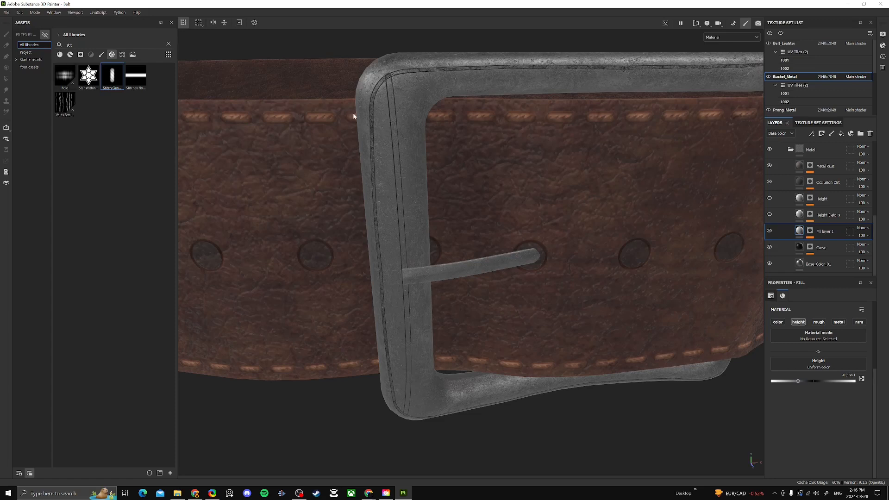
pyautogui.click(820, 244)
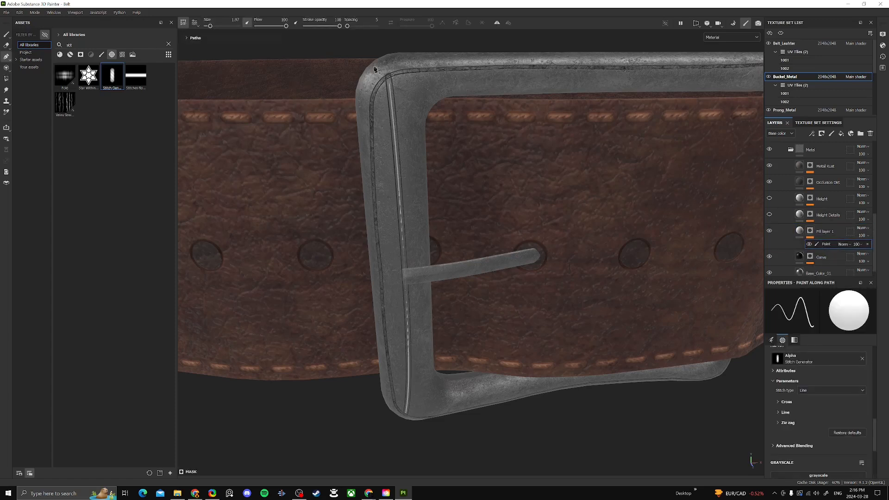
pyautogui.moveTo(209, 26); pyautogui.dragTo(211, 26)
pyautogui.click(401, 229)
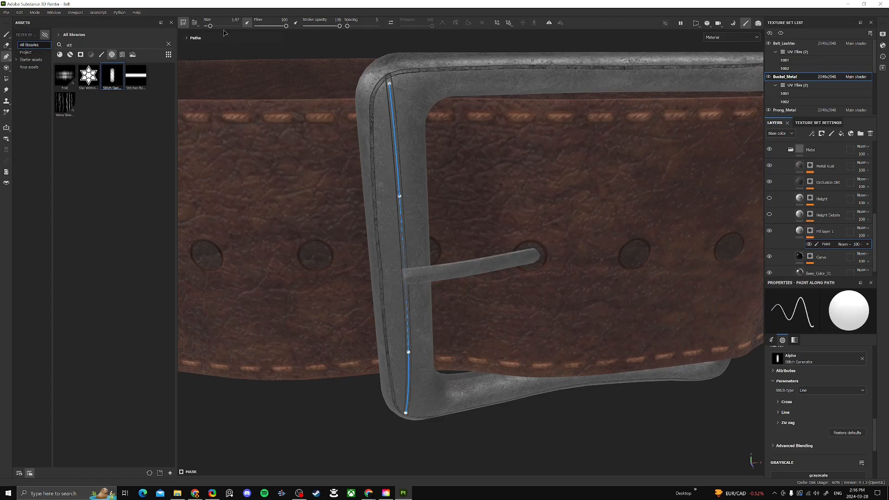
pyautogui.moveTo(212, 26); pyautogui.dragTo(209, 26)
# Step: Add a middle point to the buckle path and reshape it into a wave, bulging inward near both corners and outward beside the prong
pyautogui.keyDown('alt'); pyautogui.moveTo(435, 240); pyautogui.dragTo(386, 181); pyautogui.keyUp('alt')
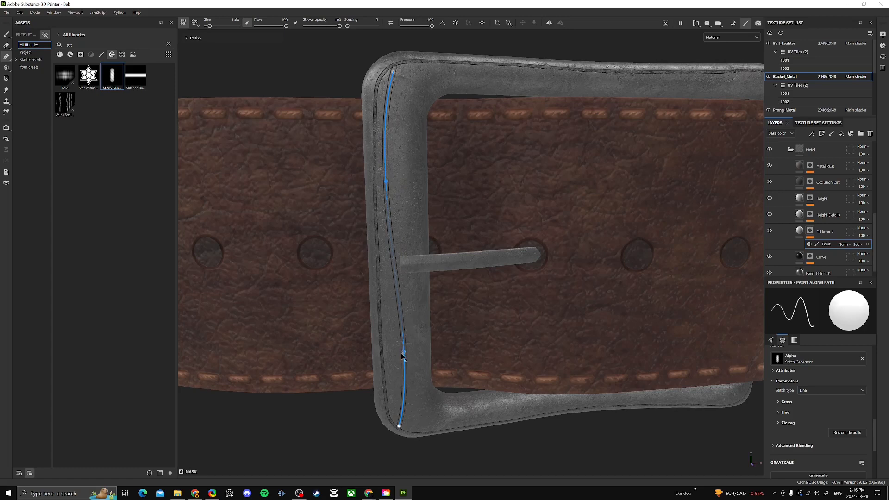
pyautogui.moveTo(404, 353); pyautogui.dragTo(403, 350)
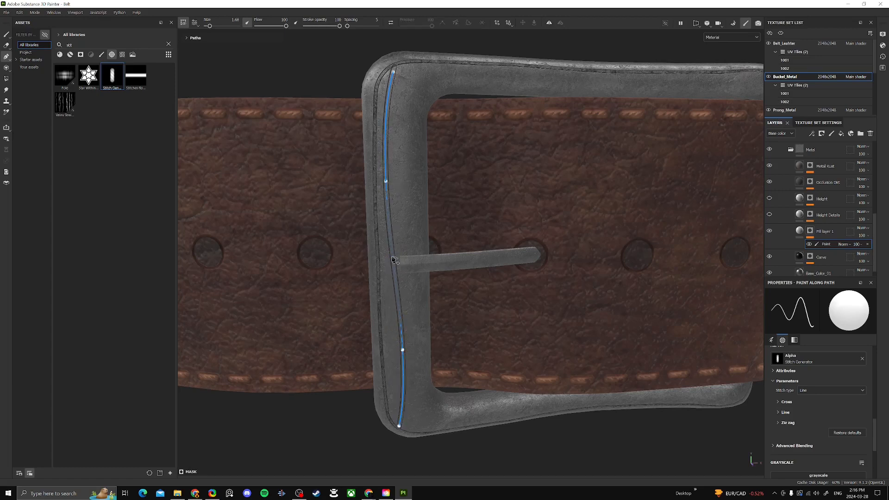
pyautogui.moveTo(393, 256); pyautogui.dragTo(402, 251)
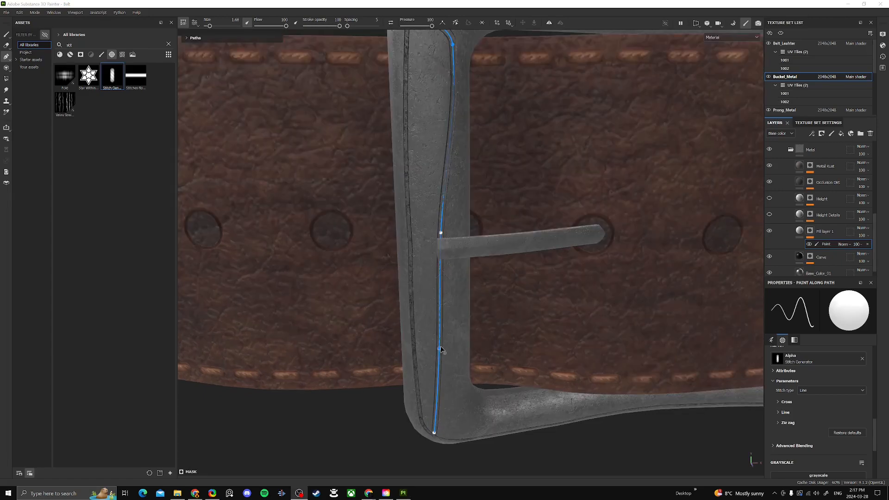
pyautogui.moveTo(441, 351); pyautogui.dragTo(456, 384)
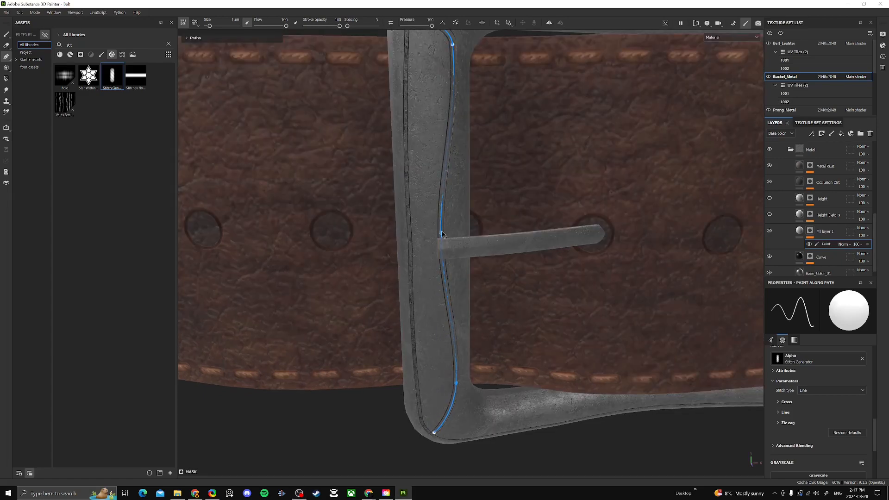
pyautogui.moveTo(442, 234); pyautogui.dragTo(410, 250)
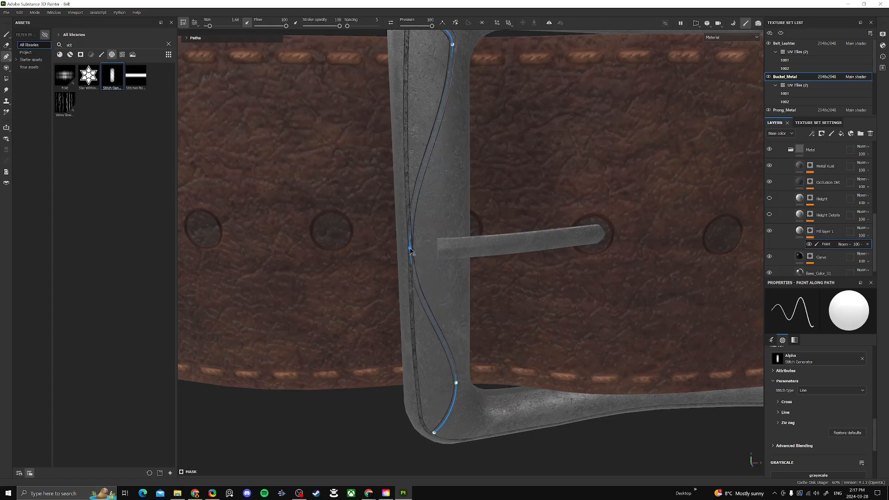
# Step: Continue the path from its lower end back up the buckle bar as a mirrored wave that crosses the first strand
pyautogui.keyDown('alt'); pyautogui.moveTo(498, 184); pyautogui.dragTo(502, 236, button='middle'); pyautogui.keyUp('alt')
pyautogui.keyDown('alt'); pyautogui.moveTo(501, 236); pyautogui.dragTo(340, 196, button='right'); pyautogui.keyUp('alt')
pyautogui.keyDown('alt'); pyautogui.moveTo(339, 196); pyautogui.dragTo(320, 194); pyautogui.keyUp('alt')
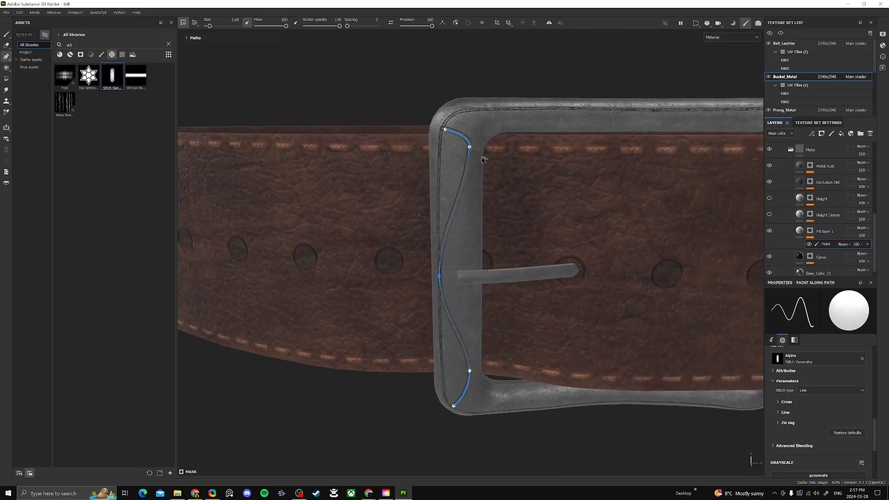
pyautogui.moveTo(468, 150); pyautogui.dragTo(448, 364)
pyautogui.click(447, 379)
pyautogui.keyDown('alt'); pyautogui.moveTo(483, 184); pyautogui.dragTo(448, 174); pyautogui.keyUp('alt')
pyautogui.click(447, 286)
pyautogui.click(432, 129)
pyautogui.moveTo(438, 158); pyautogui.dragTo(429, 165)
# Step: Move the return strand's middle point slightly outward so the line runs clear of the prong
pyautogui.keyDown('alt'); pyautogui.moveTo(452, 302); pyautogui.dragTo(474, 330); pyautogui.keyUp('alt')
pyautogui.keyDown('alt'); pyautogui.moveTo(473, 329); pyautogui.dragTo(417, 287, button='right'); pyautogui.keyUp('alt')
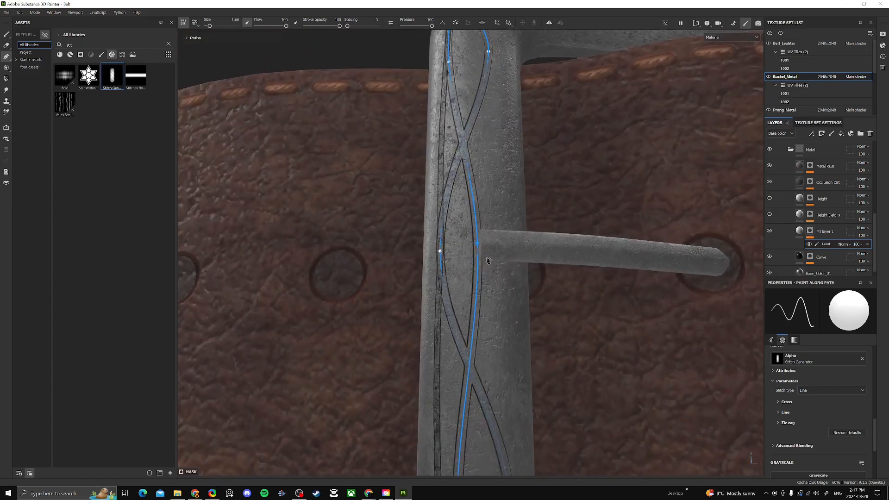
pyautogui.moveTo(477, 243); pyautogui.dragTo(498, 331)
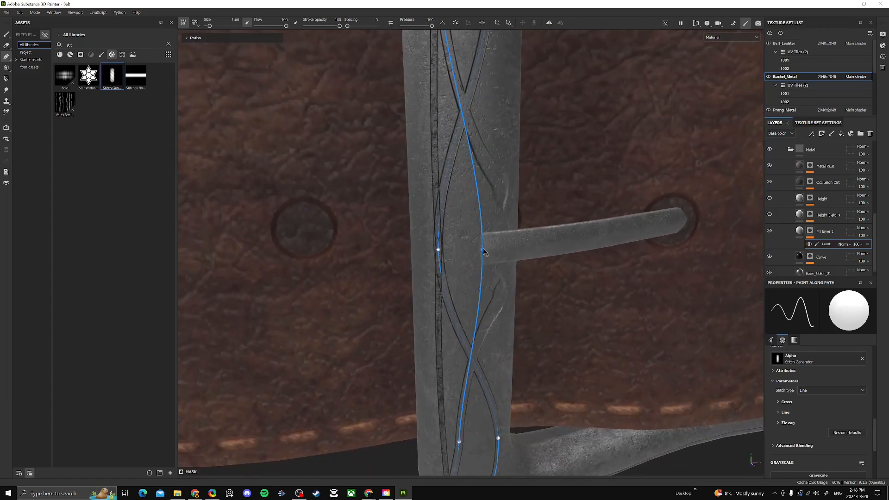
pyautogui.moveTo(482, 250); pyautogui.dragTo(467, 247)
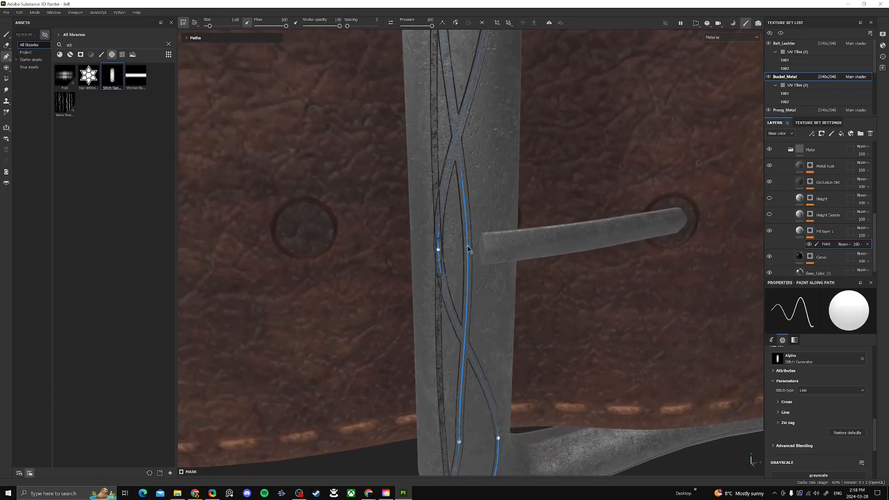
# Step: Examine the crossed lines on the isolated buckle, show the other parts again, and review the whole belt with the buckle's fill layer selected
pyautogui.click(780, 33)
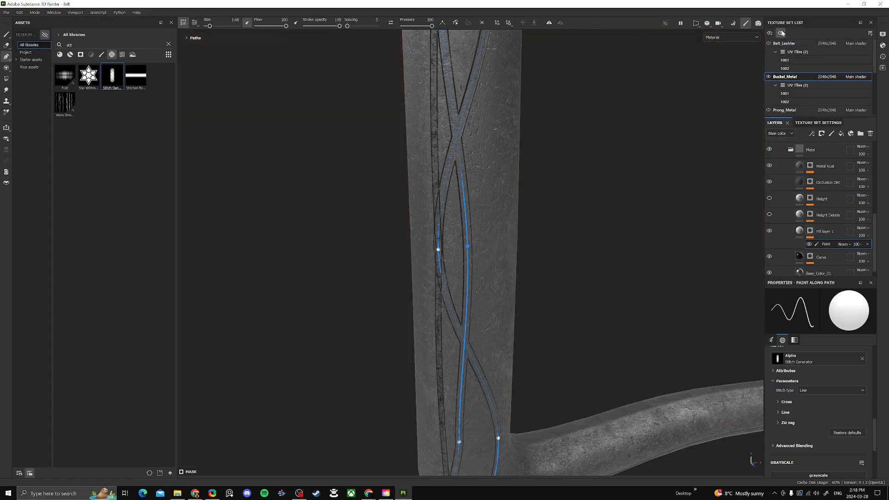
pyautogui.scroll(-3, 547, 183)
pyautogui.keyDown('alt'); pyautogui.moveTo(472, 227); pyautogui.dragTo(714, 242); pyautogui.keyUp('alt')
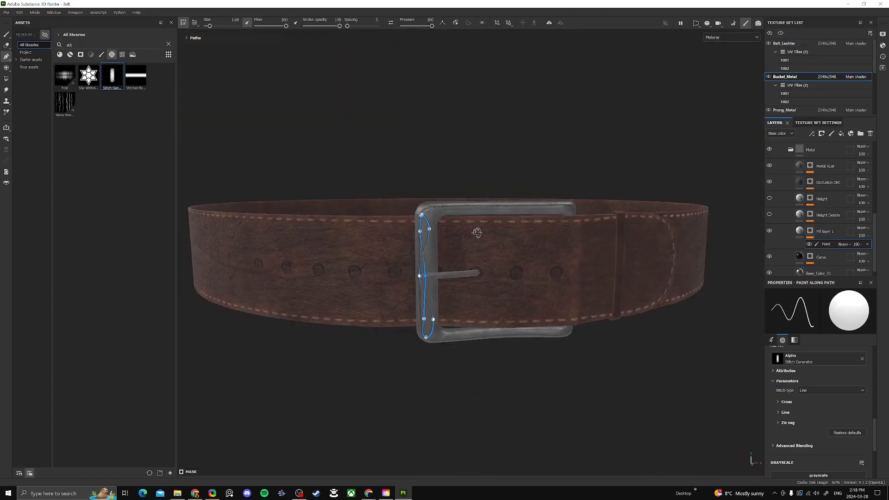
pyautogui.keyDown('alt'); pyautogui.moveTo(477, 232); pyautogui.dragTo(450, 229); pyautogui.keyUp('alt')
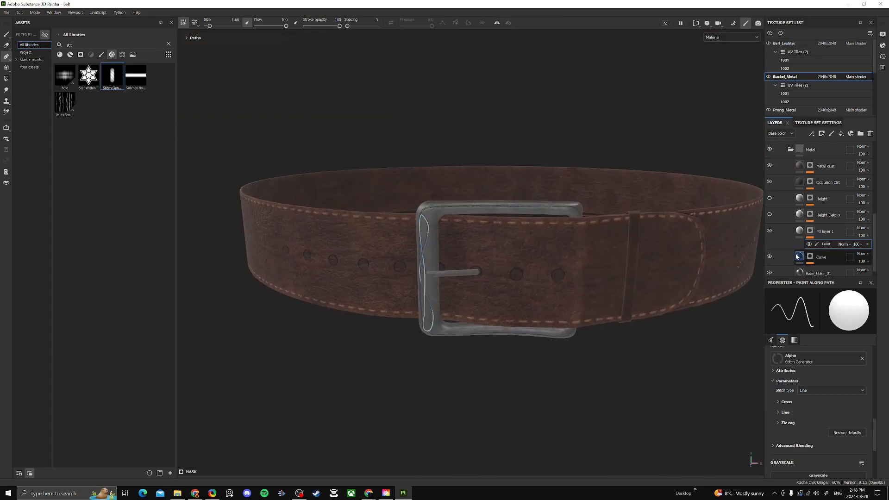
pyautogui.click(804, 230)
pyautogui.keyDown('alt'); pyautogui.moveTo(520, 245); pyautogui.dragTo(596, 228); pyautogui.keyUp('alt')
pyautogui.keyDown('alt'); pyautogui.moveTo(596, 228); pyautogui.dragTo(443, 228, button='right'); pyautogui.keyUp('alt')
pyautogui.keyDown('alt'); pyautogui.moveTo(542, 233); pyautogui.dragTo(460, 271, button='middle'); pyautogui.keyUp('alt')
pyautogui.keyDown('alt'); pyautogui.moveTo(592, 259); pyautogui.dragTo(586, 238); pyautogui.keyUp('alt')
pyautogui.keyDown('alt'); pyautogui.moveTo(548, 234); pyautogui.dragTo(532, 248, button='right'); pyautogui.keyUp('alt')
pyautogui.keyDown('alt'); pyautogui.moveTo(530, 243); pyautogui.dragTo(562, 251, button='middle'); pyautogui.keyUp('alt')
pyautogui.keyDown('alt'); pyautogui.moveTo(561, 252); pyautogui.dragTo(546, 248); pyautogui.keyUp('alt')
pyautogui.keyDown('alt'); pyautogui.moveTo(574, 244); pyautogui.dragTo(554, 239, button='middle'); pyautogui.keyUp('alt')
pyautogui.keyDown('alt'); pyautogui.moveTo(554, 239); pyautogui.dragTo(635, 287, button='right'); pyautogui.keyUp('alt')
pyautogui.keyDown('alt'); pyautogui.moveTo(635, 287); pyautogui.dragTo(536, 234); pyautogui.keyUp('alt')
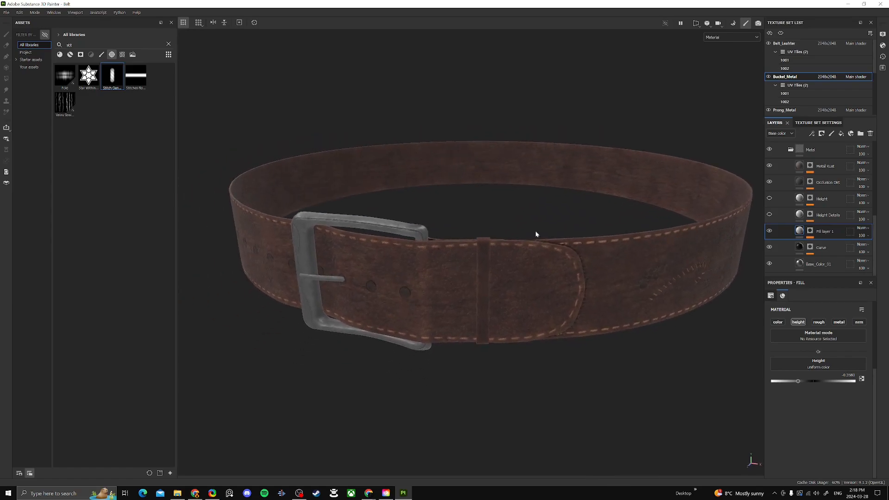